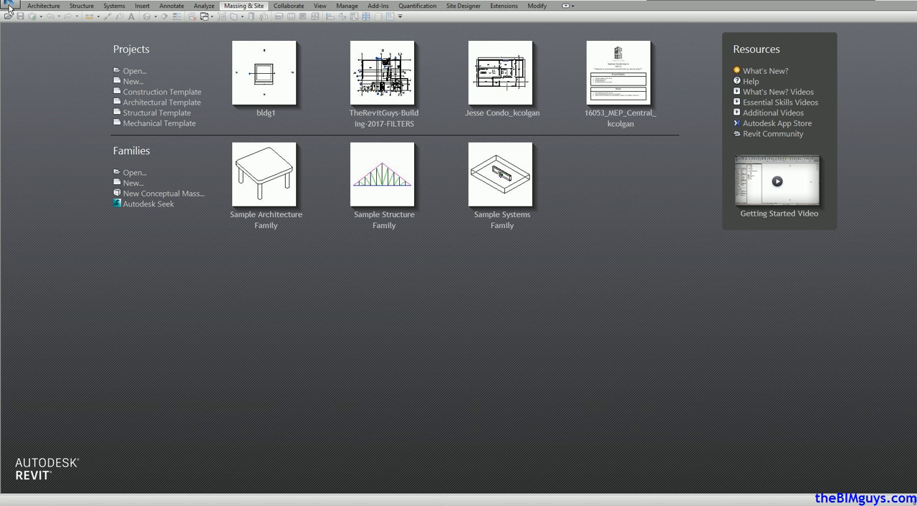
# Step: Create a new project from the Commercial-Default.rte template
pyautogui.click(10, 7)
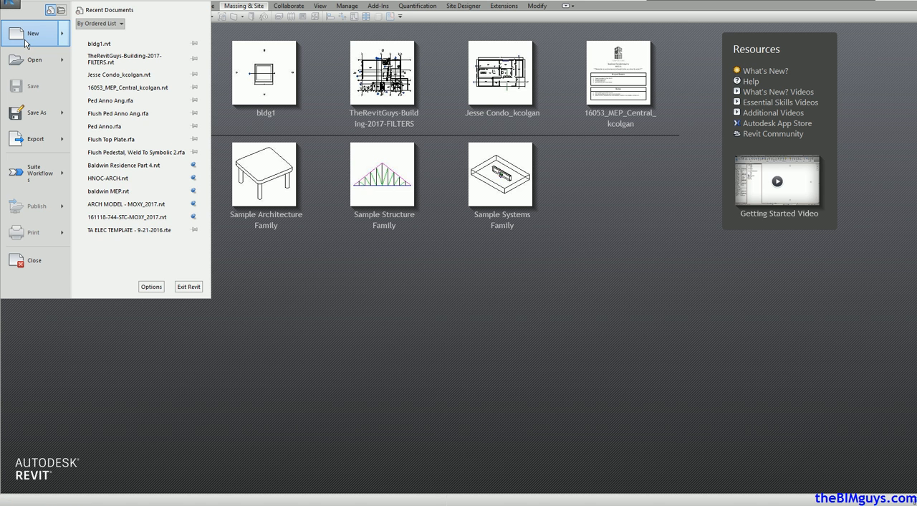
pyautogui.moveTo(26, 43)
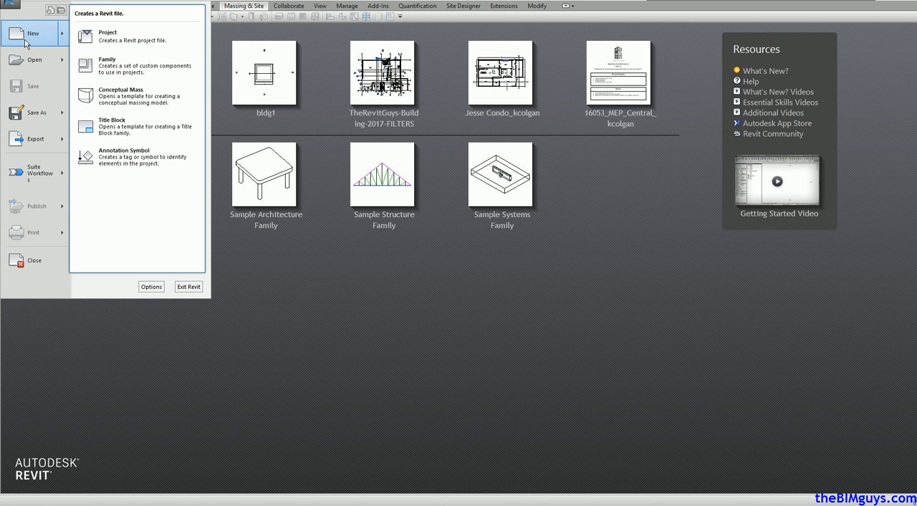
pyautogui.click(129, 45)
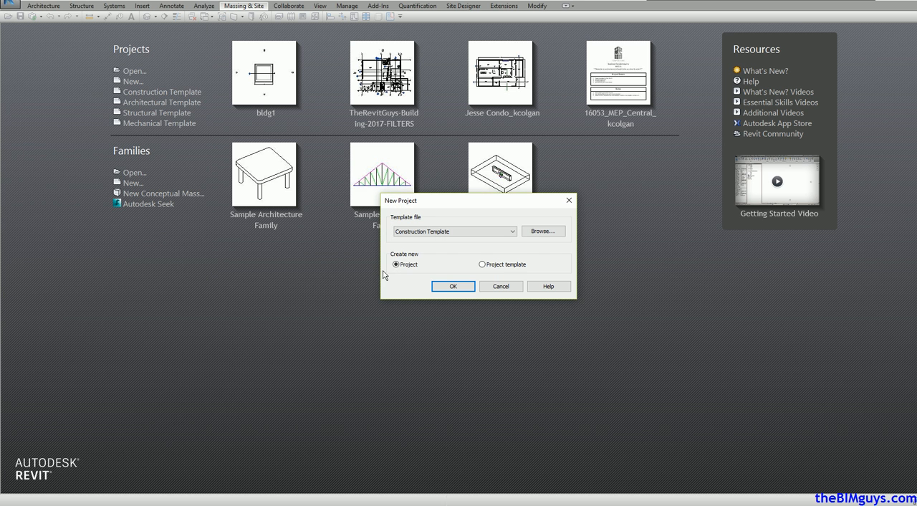
pyautogui.click(543, 231)
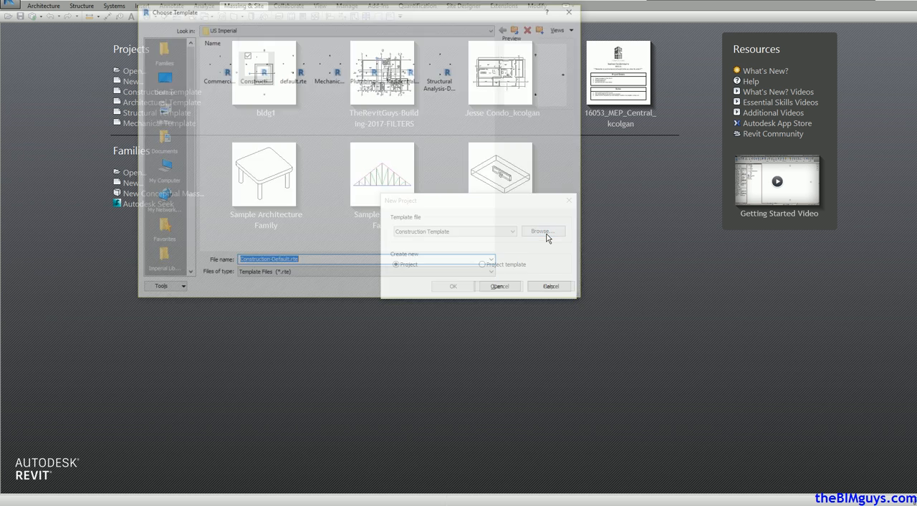
pyautogui.click(207, 68)
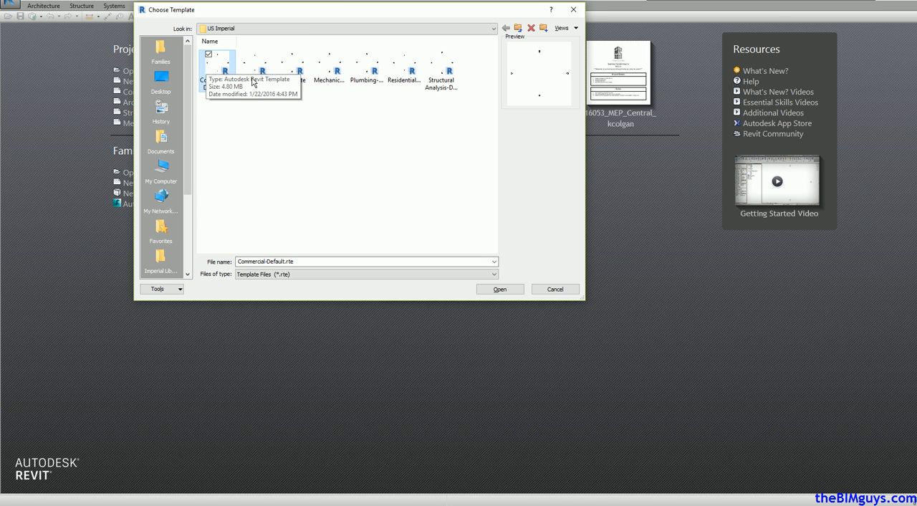
pyautogui.click(499, 289)
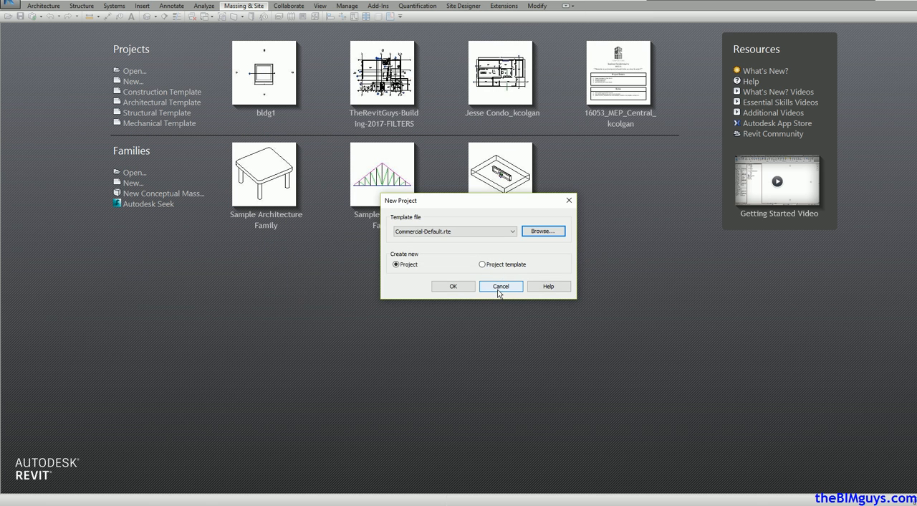
pyautogui.click(453, 286)
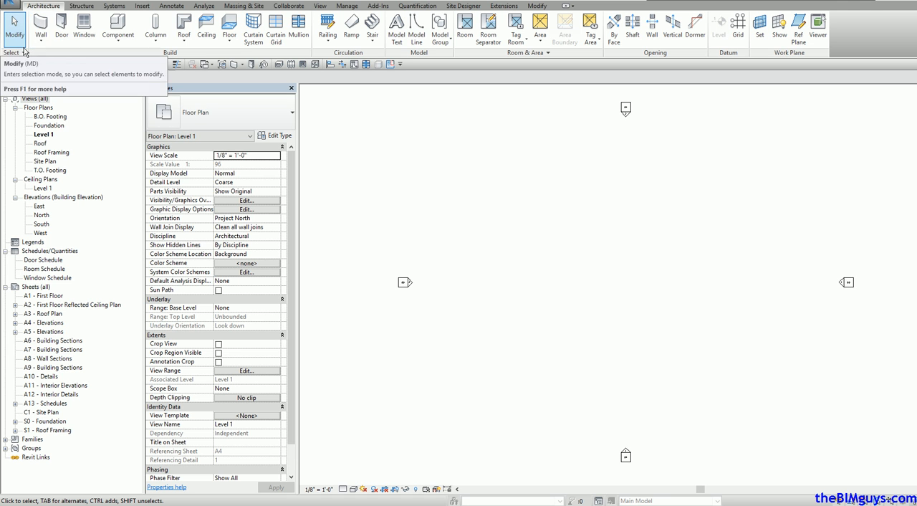
# Step: Save the project as "master site" in the US Imperial folder and open the Site Plan floor plan
pyautogui.click(11, 5)
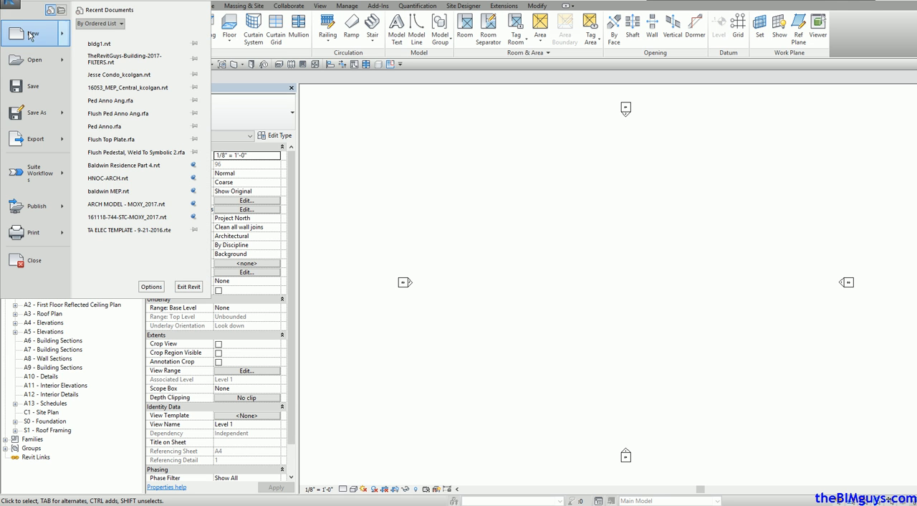
pyautogui.moveTo(48, 112)
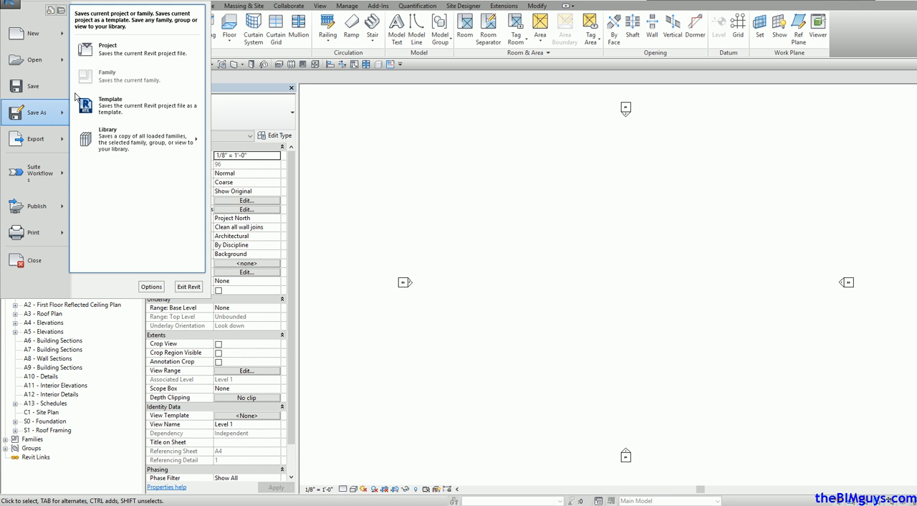
pyautogui.click(111, 56)
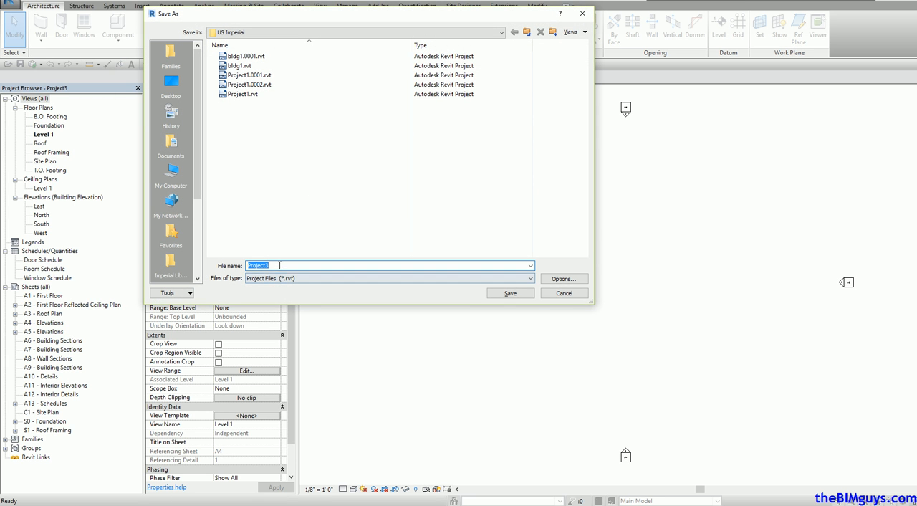
pyautogui.write('m')
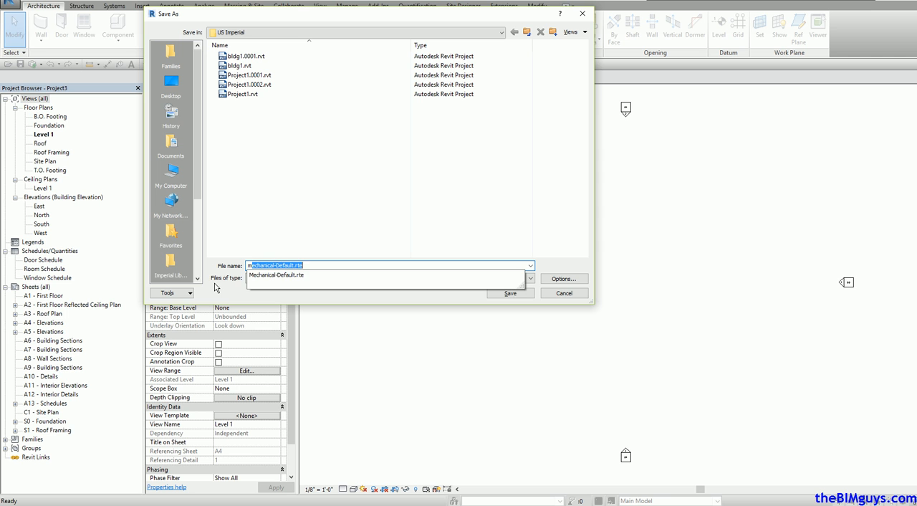
pyautogui.write('aster site')
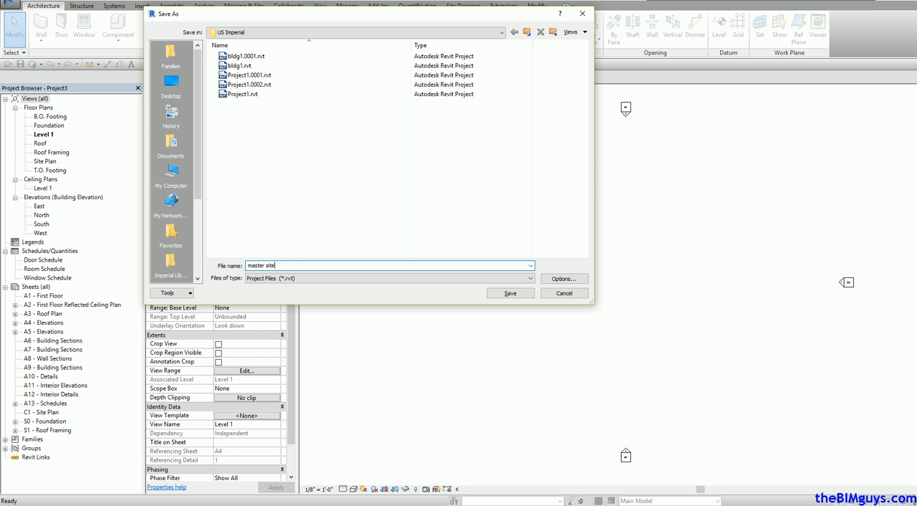
pyautogui.click(534, 294)
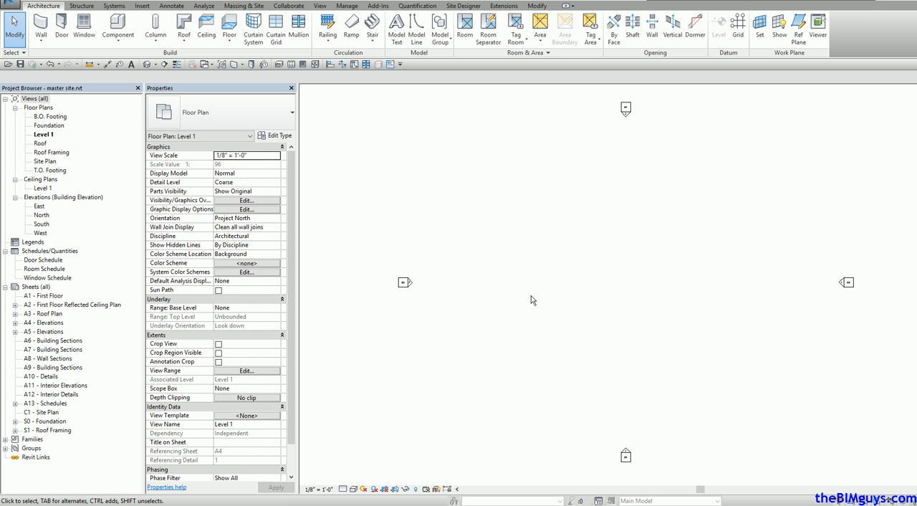
pyautogui.doubleClick(53, 164)
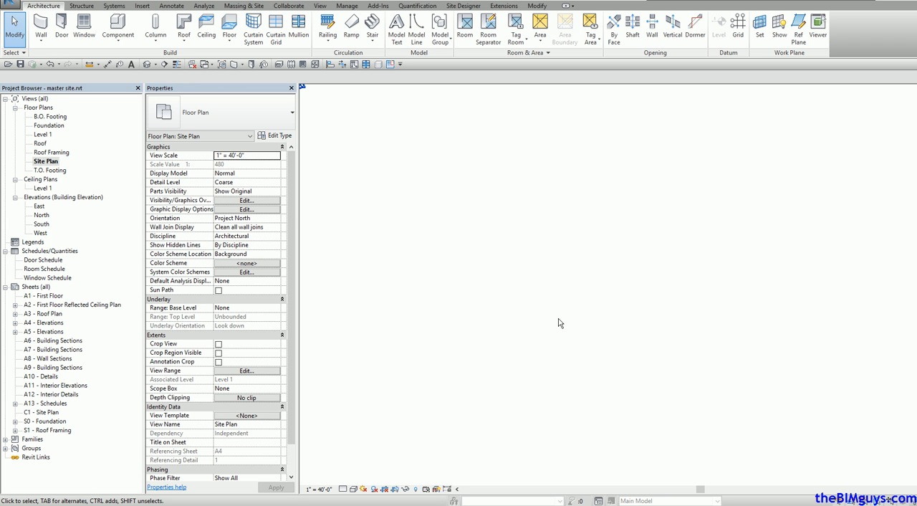
# Step: Draw a short horizontal test wall in the site plan and delete it
pyautogui.click(41, 26)
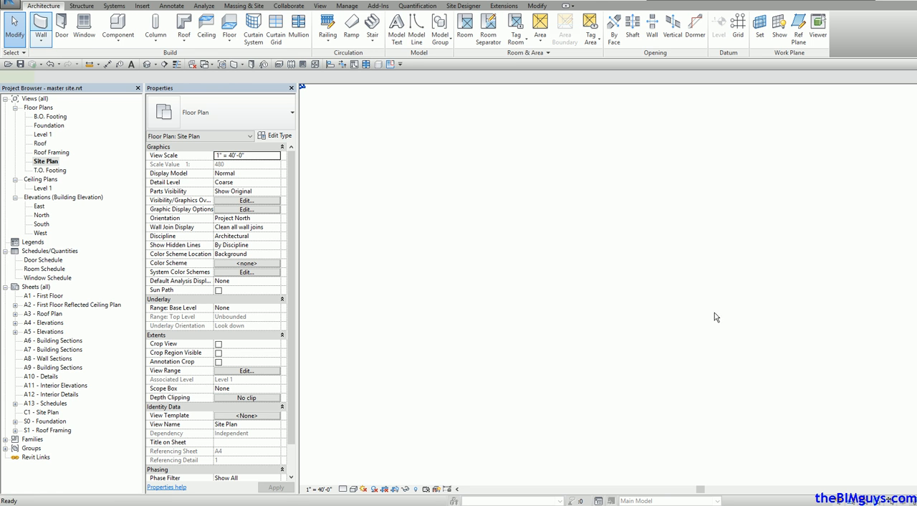
pyautogui.click(528, 279)
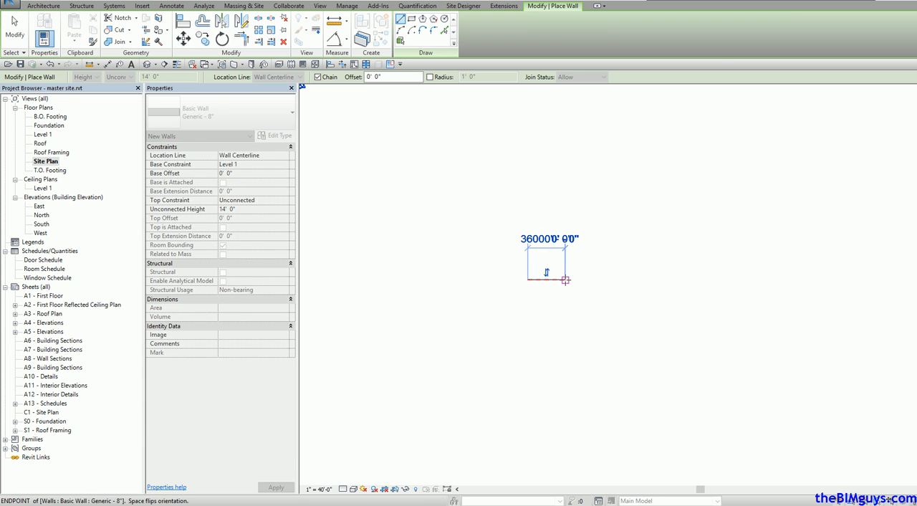
pyautogui.press('Escape')
pyautogui.press('Escape')
pyautogui.moveTo(528, 297); pyautogui.dragTo(631, 323, button='middle')
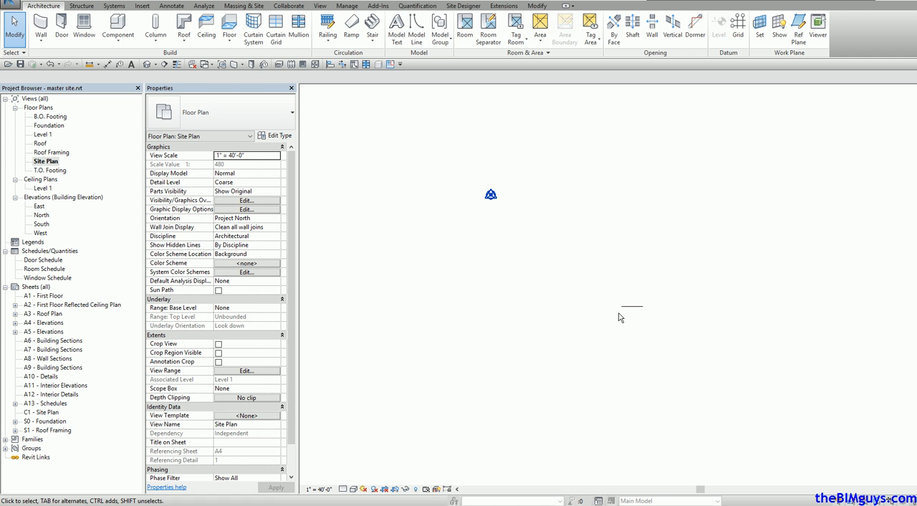
pyautogui.click(632, 306)
pyautogui.press('Delete')
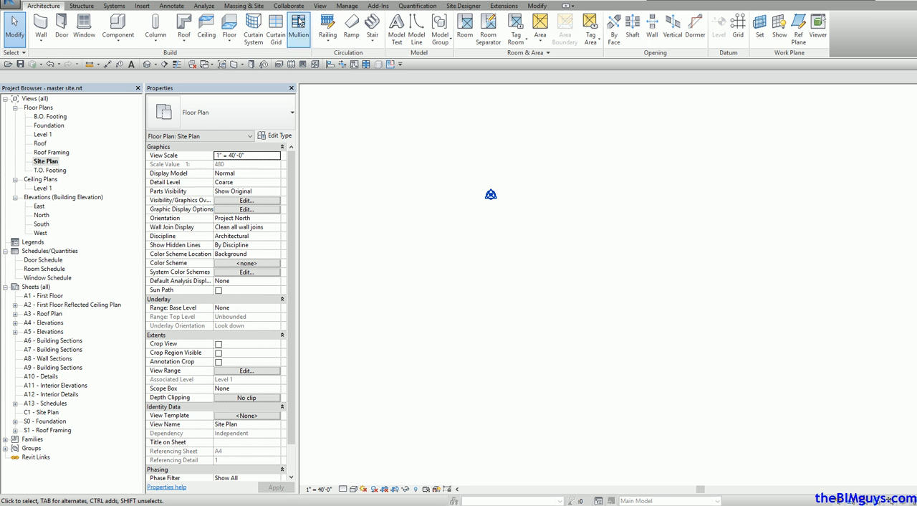
# Step: Start a new property line using the Create by sketching option
pyautogui.click(245, 6)
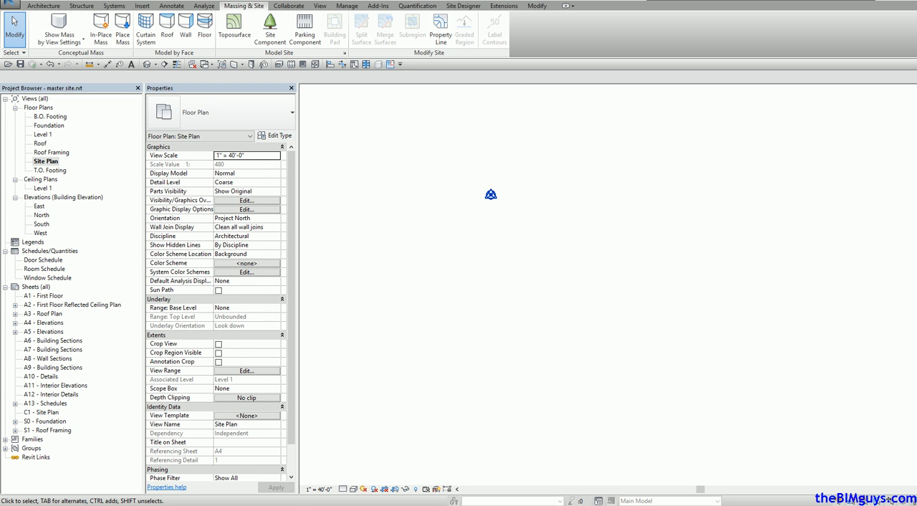
pyautogui.click(441, 30)
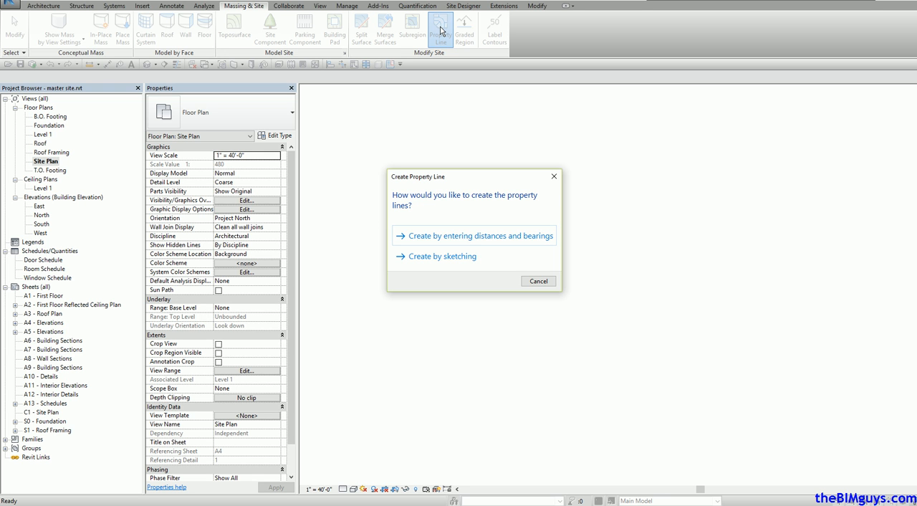
pyautogui.click(458, 258)
# Step: Sketch a single horizontal property line about 14272' long at the base point marker
pyautogui.click(465, 112)
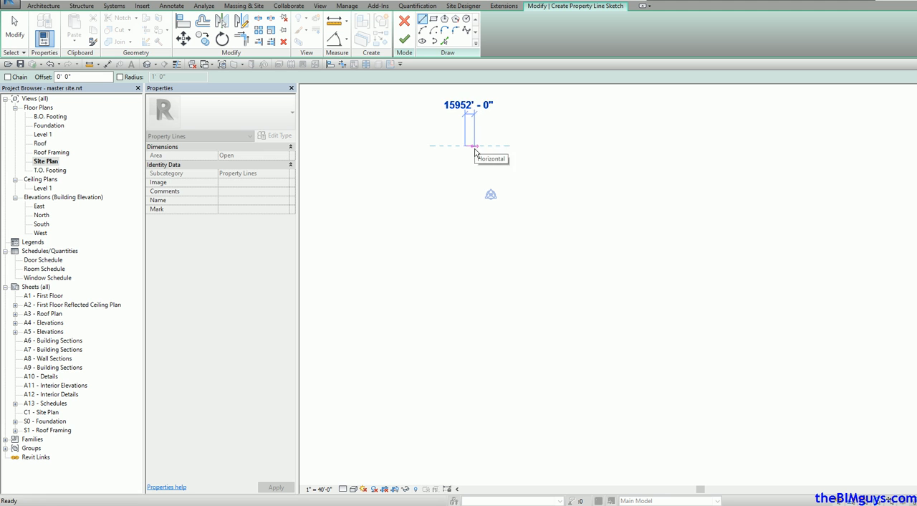
pyautogui.press('Escape')
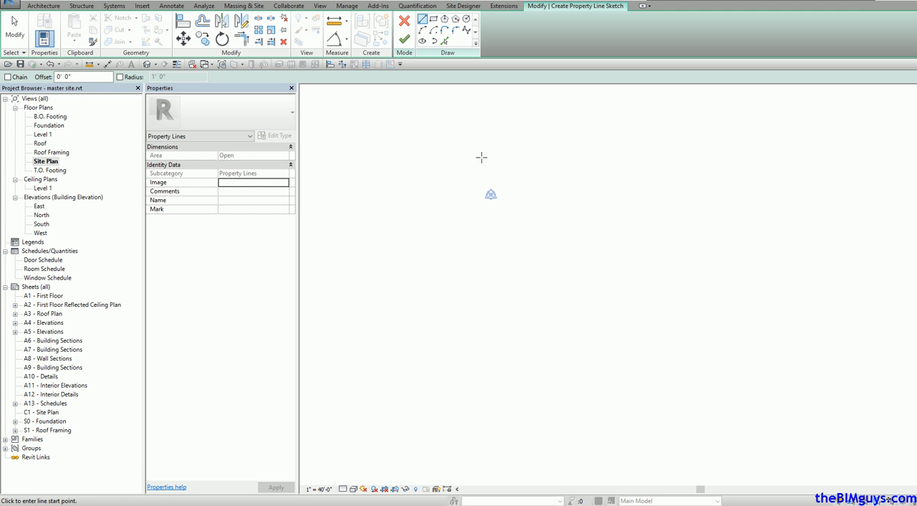
pyautogui.press('Escape')
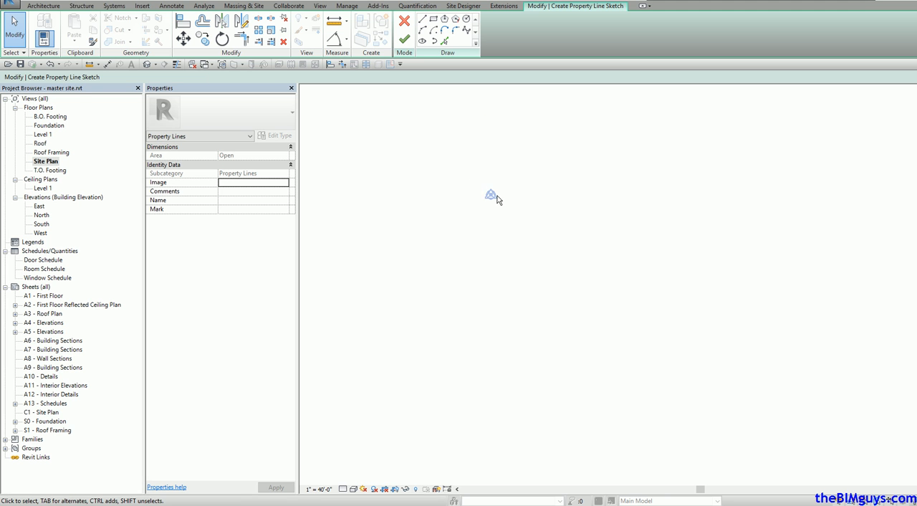
pyautogui.click(422, 19)
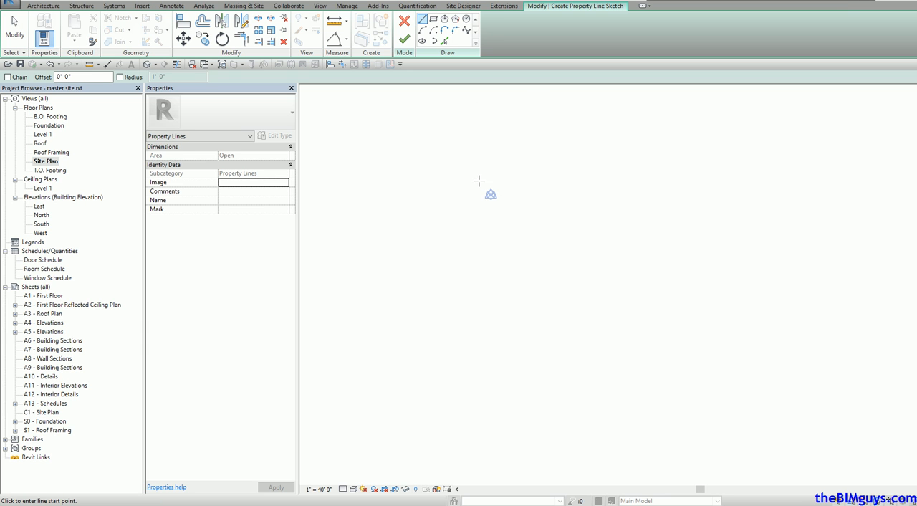
pyautogui.click(486, 191)
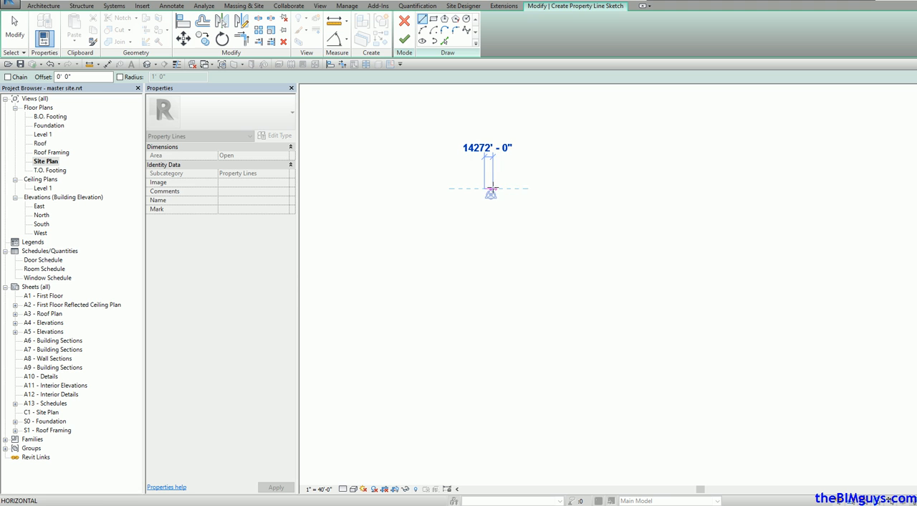
pyautogui.press('Escape')
pyautogui.press('Escape')
pyautogui.scroll(5, 482, 169)
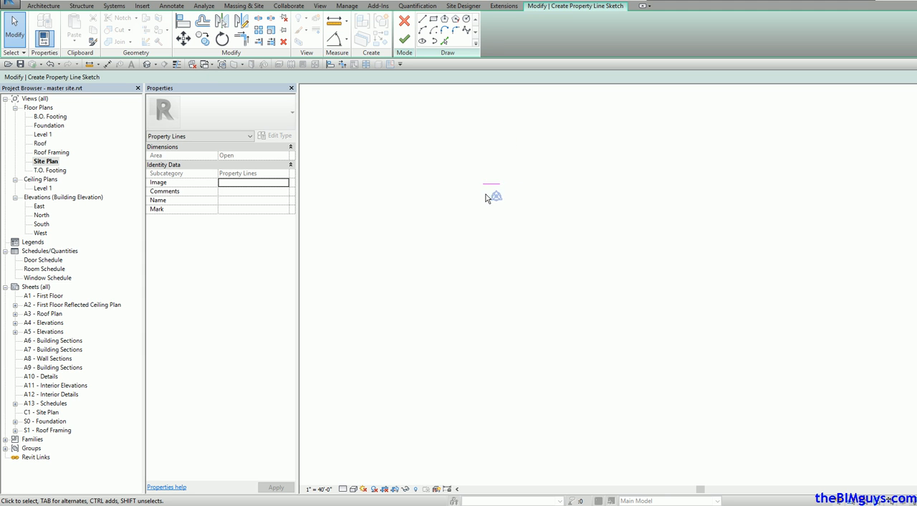
# Step: Sketch a closed rectangular property boundary of four lines, about 4896' wide by 4464' high, around the base point marker
pyautogui.click(423, 20)
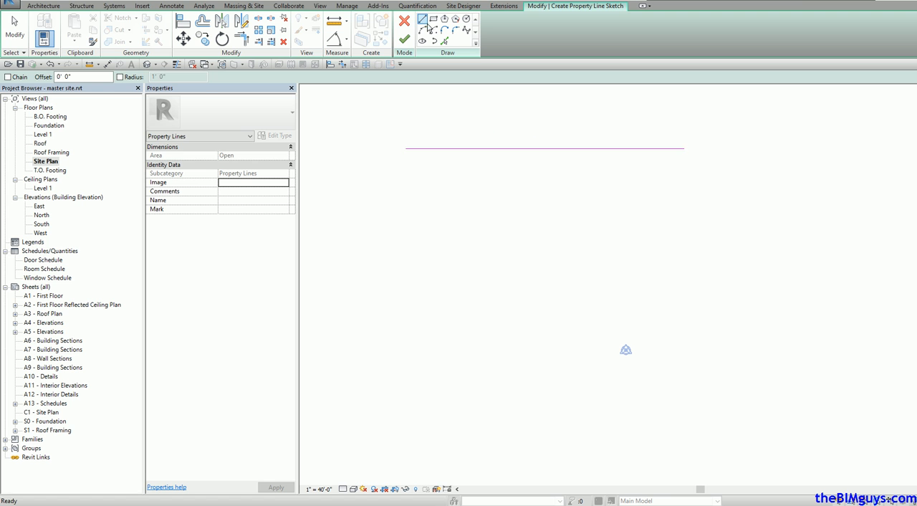
pyautogui.click(554, 269)
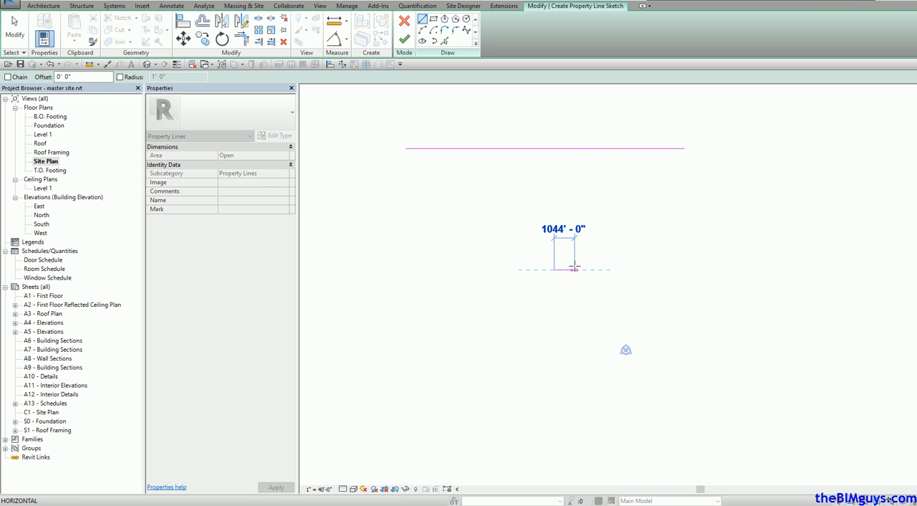
pyautogui.click(650, 269)
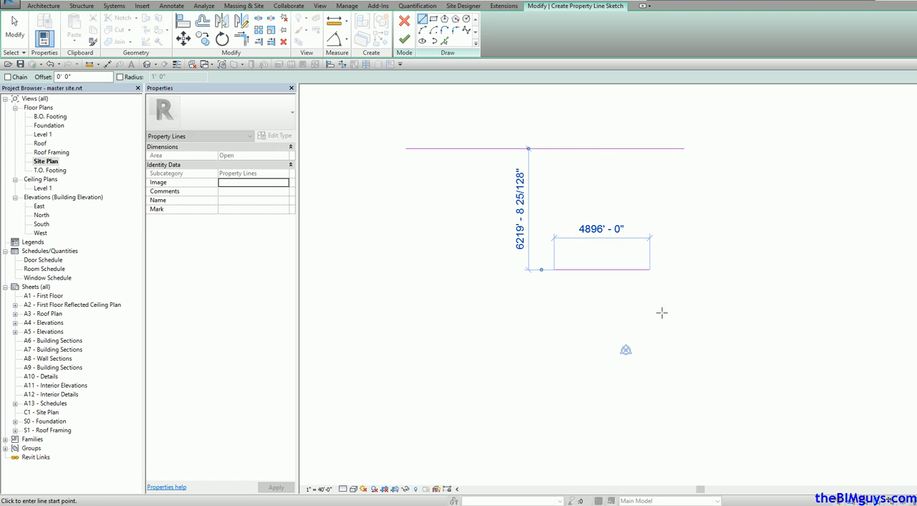
pyautogui.click(649, 269)
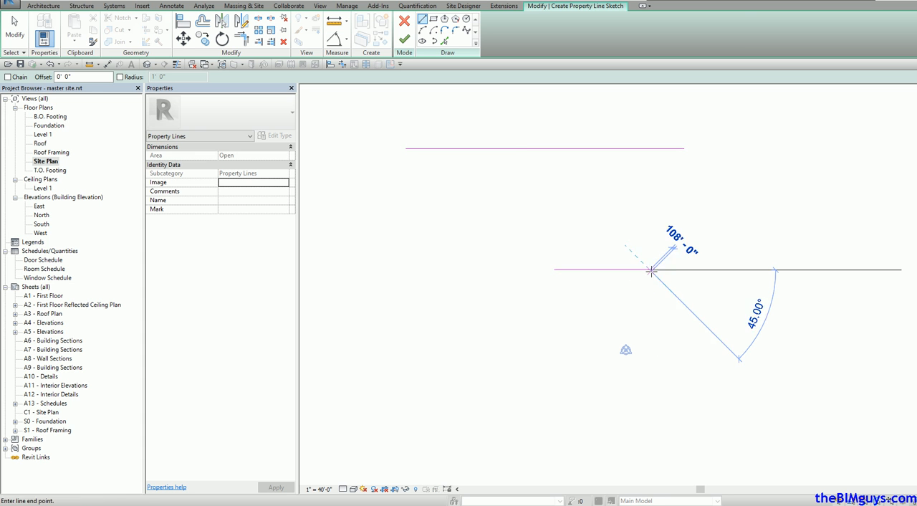
pyautogui.click(650, 356)
pyautogui.click(650, 356)
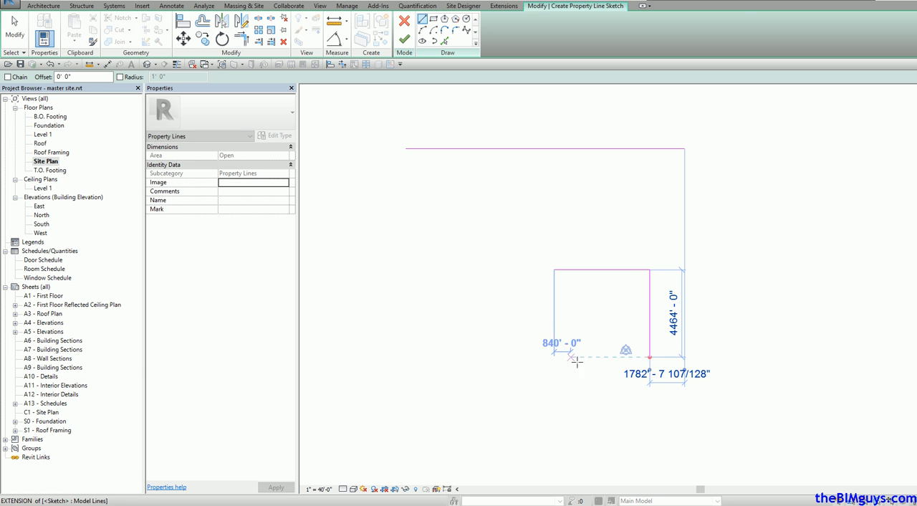
pyautogui.click(556, 357)
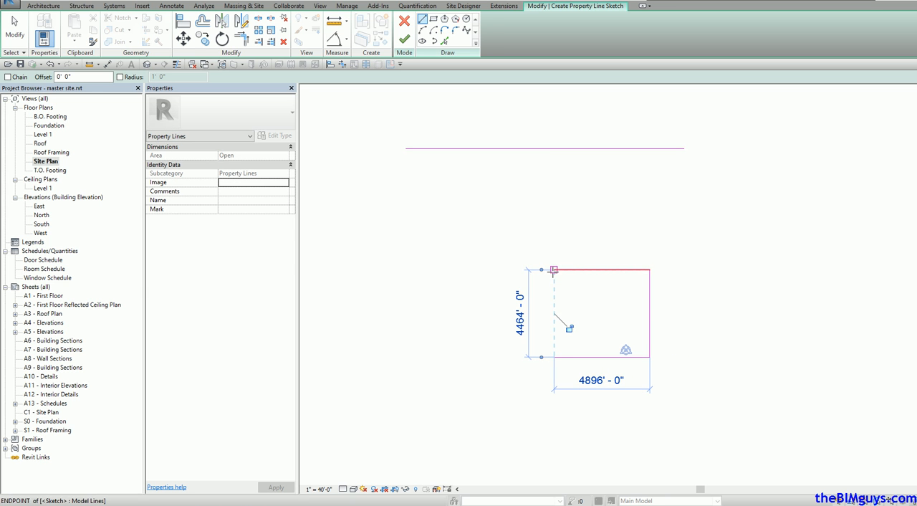
pyautogui.click(554, 269)
pyautogui.press('Escape')
pyautogui.press('Escape')
# Step: Delete the stray long horizontal line above the rectangle and finish the property line sketch
pyautogui.click(630, 149)
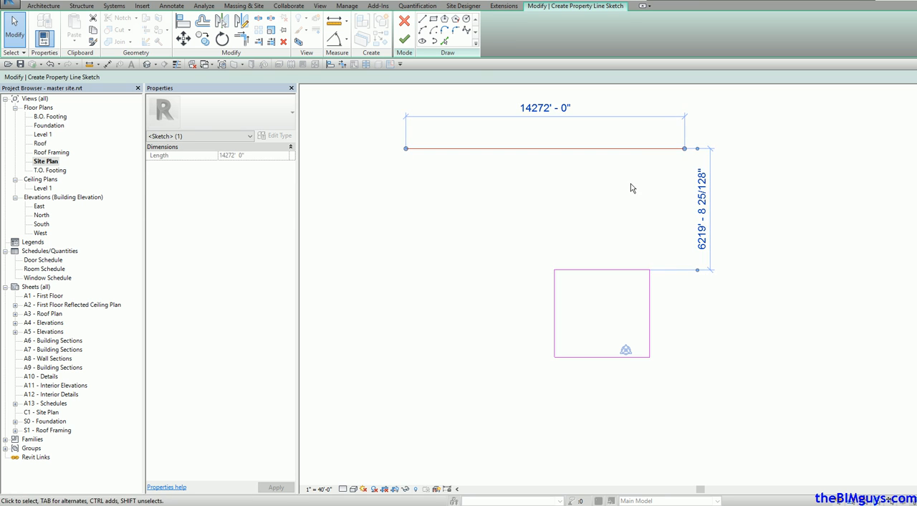
pyautogui.press('Delete')
pyautogui.press('d')
pyautogui.press('e')
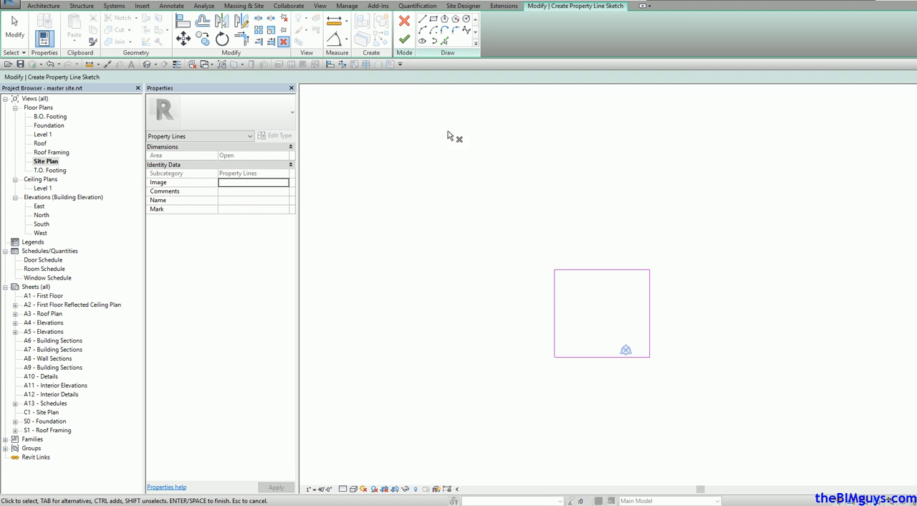
pyautogui.click(405, 41)
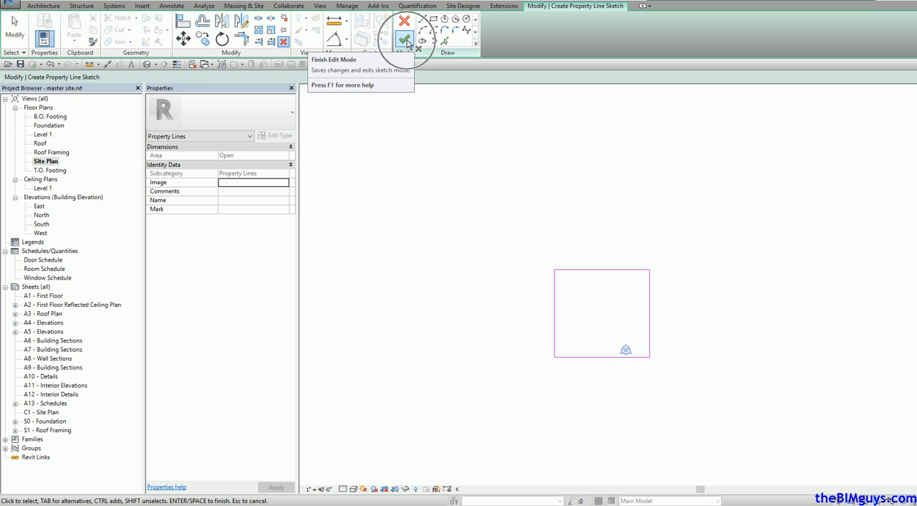
# Step: Reopen the property line sketch and move its upper line down, making the rectangle about 1972' high
pyautogui.click(628, 370)
pyautogui.scroll(5, 566, 358)
pyautogui.scroll(-3, 520, 430)
pyautogui.scroll(-2, 538, 389)
pyautogui.moveTo(546, 406); pyautogui.dragTo(498, 426, button='middle')
pyautogui.scroll(-1, 492, 423)
pyautogui.click(602, 135)
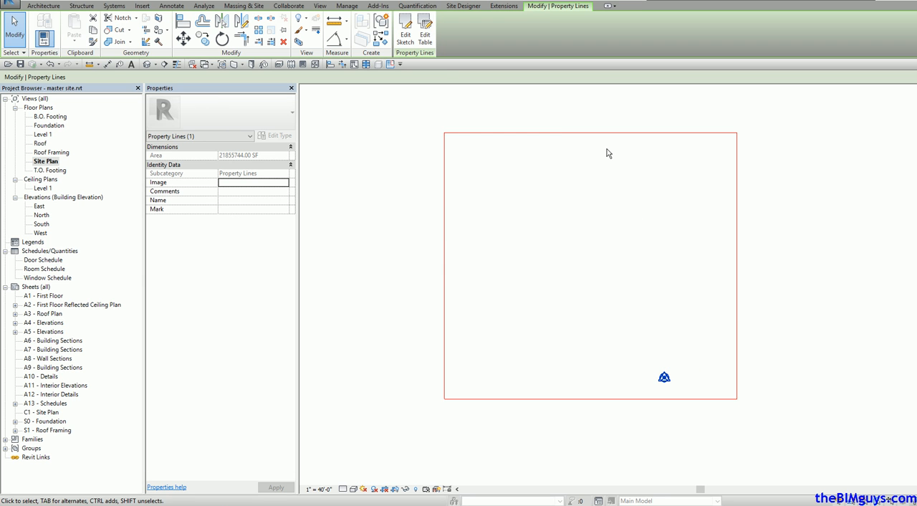
pyautogui.click(405, 39)
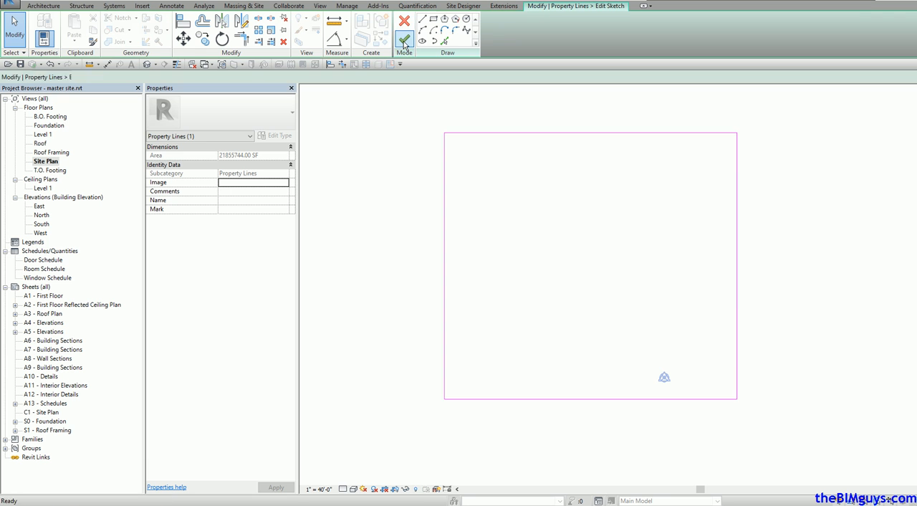
pyautogui.click(578, 135)
pyautogui.moveTo(578, 134)
pyautogui.mouseDown()
pyautogui.moveTo(591, 299)
pyautogui.moveTo(591, 281)
pyautogui.mouseUp()
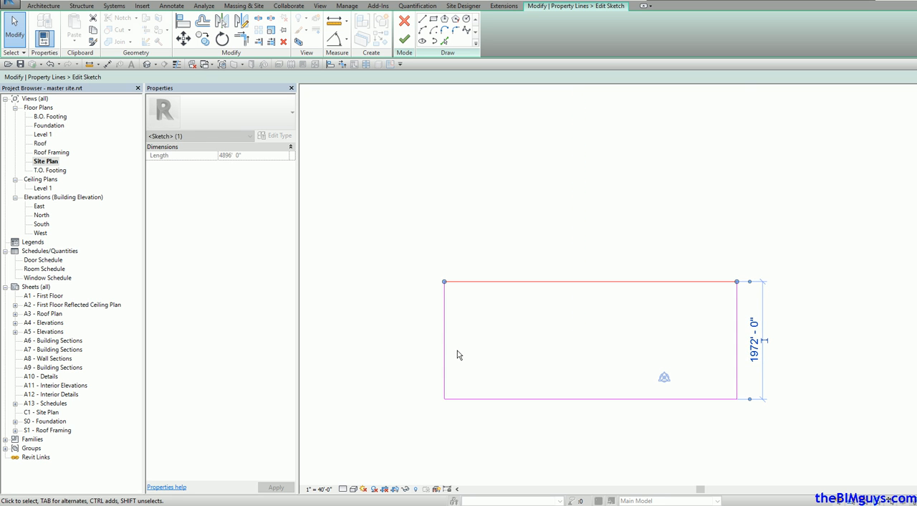
# Step: Narrow the boundary to about 2036' wide, raise its upper line to about 2024' high, and finish the sketch
pyautogui.click(445, 369)
pyautogui.moveTo(446, 372)
pyautogui.mouseDown()
pyautogui.moveTo(614, 368)
pyautogui.moveTo(616, 360)
pyautogui.mouseUp()
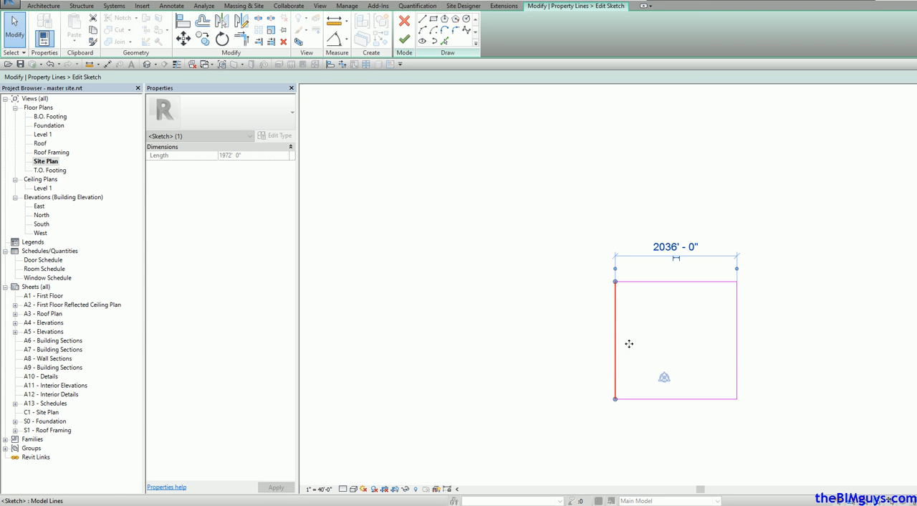
pyautogui.click(691, 281)
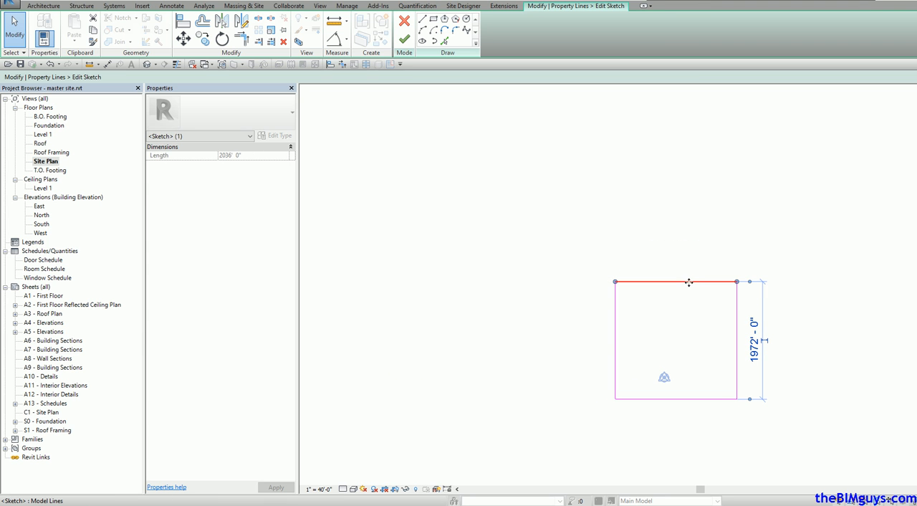
pyautogui.moveTo(689, 279); pyautogui.dragTo(691, 279)
pyautogui.press('Escape')
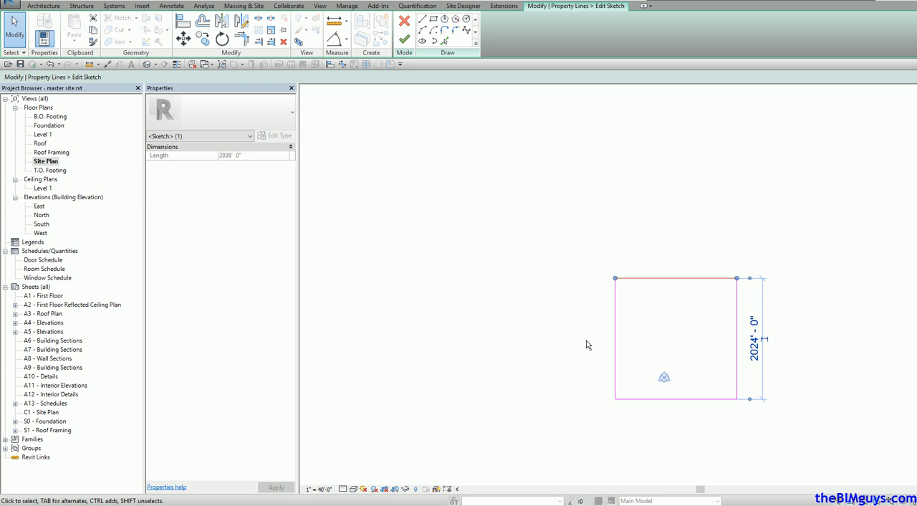
pyautogui.click(404, 39)
pyautogui.scroll(3, 682, 355)
pyautogui.moveTo(681, 354); pyautogui.dragTo(614, 332, button='middle')
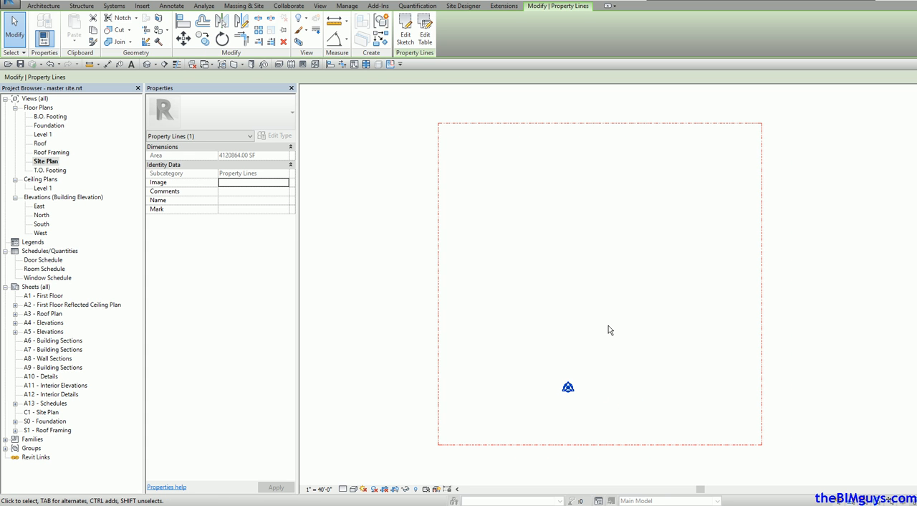
# Step: Check the property boundary's area, and set the project's area units to acres
pyautogui.click(399, 257)
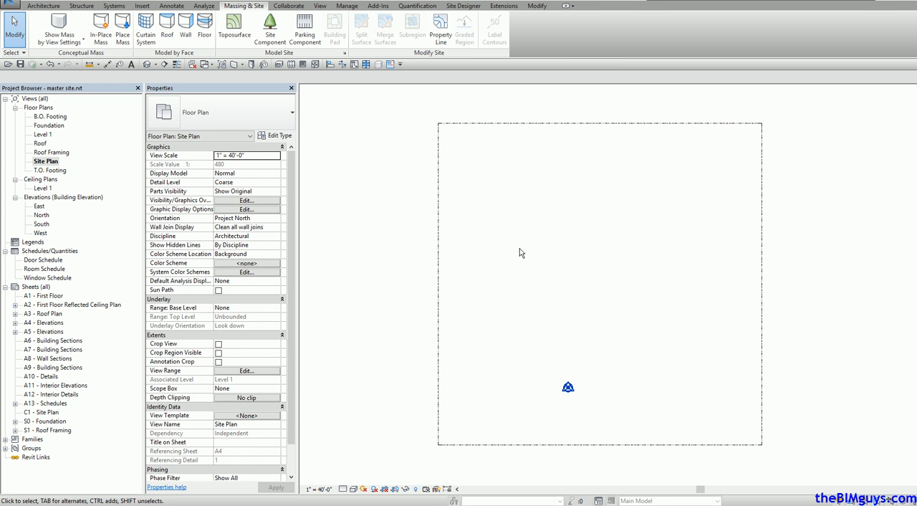
pyautogui.click(709, 126)
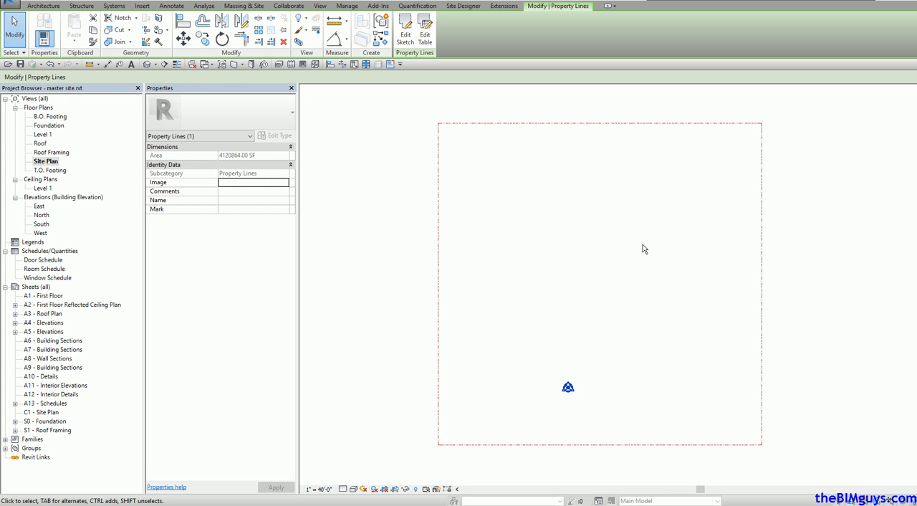
pyautogui.press('Escape')
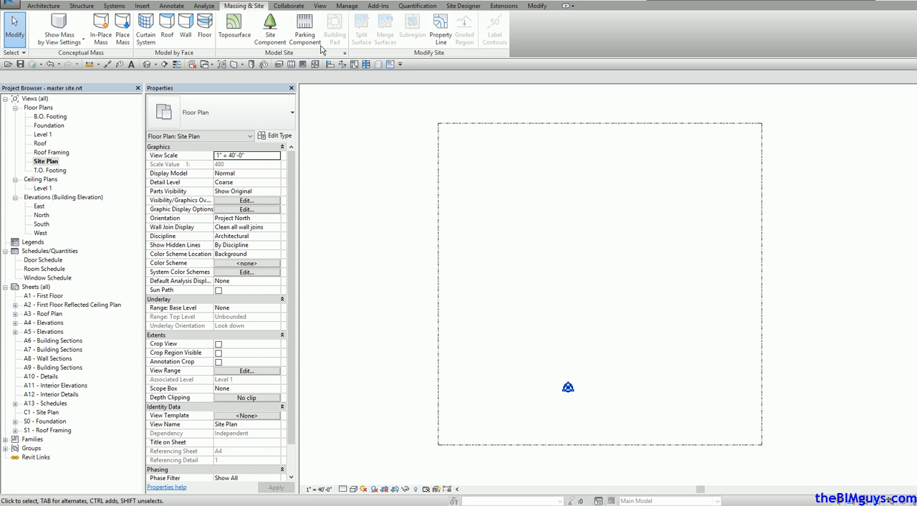
pyautogui.click(348, 6)
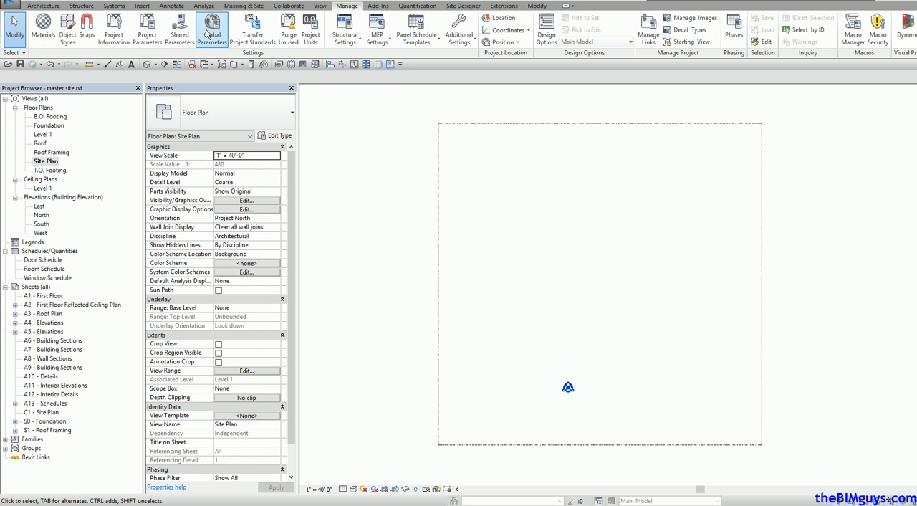
pyautogui.click(310, 38)
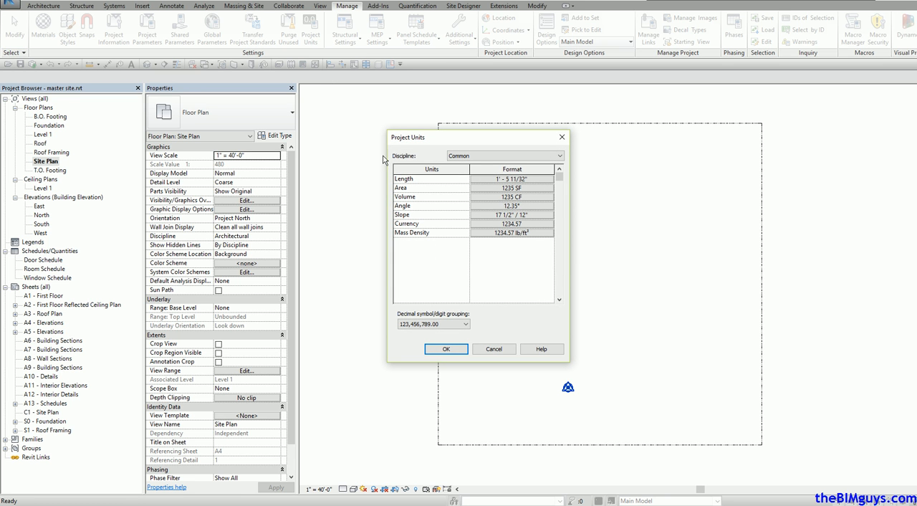
pyautogui.click(536, 187)
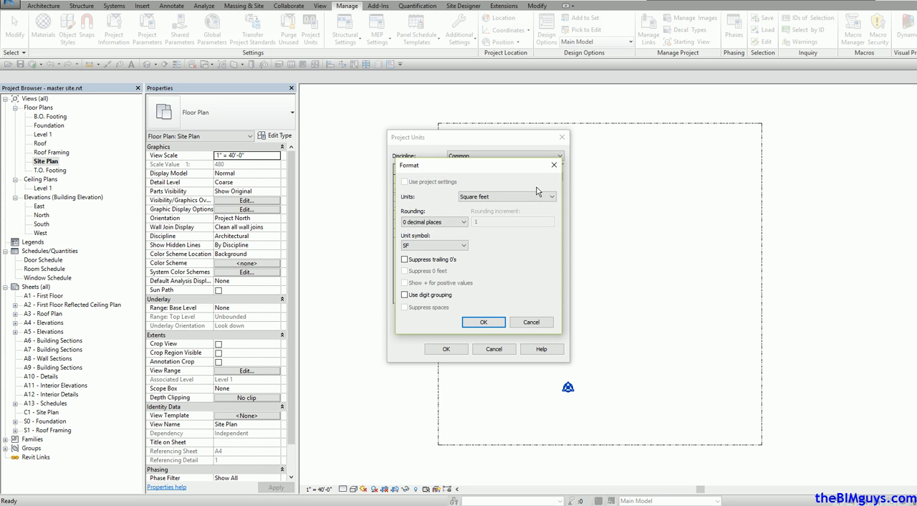
pyautogui.click(553, 199)
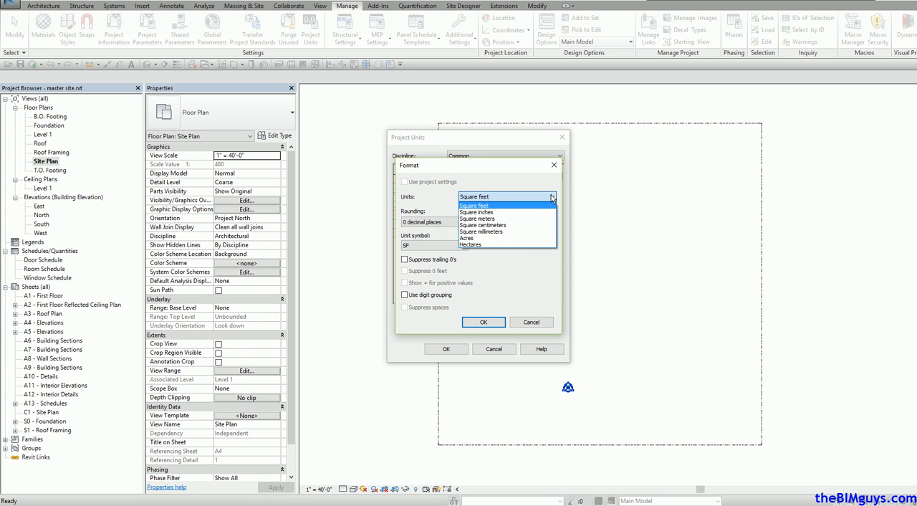
pyautogui.click(527, 244)
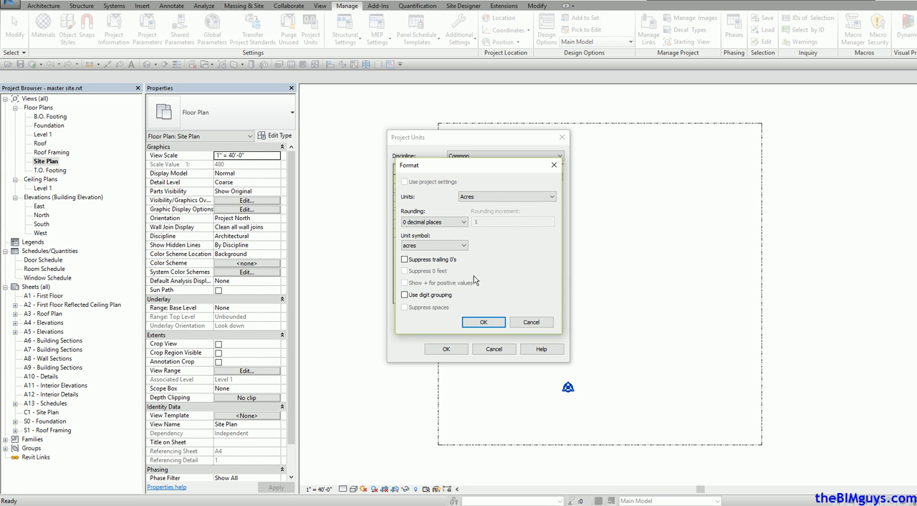
pyautogui.click(484, 322)
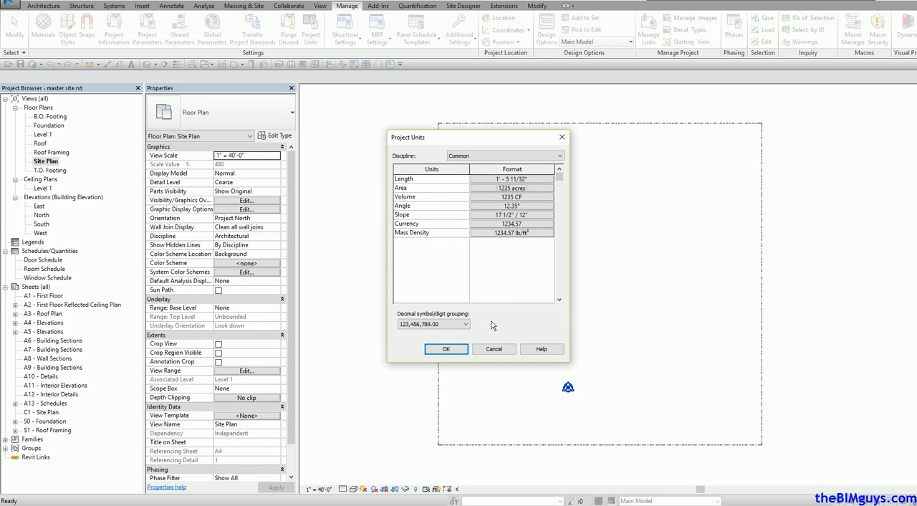
pyautogui.click(446, 349)
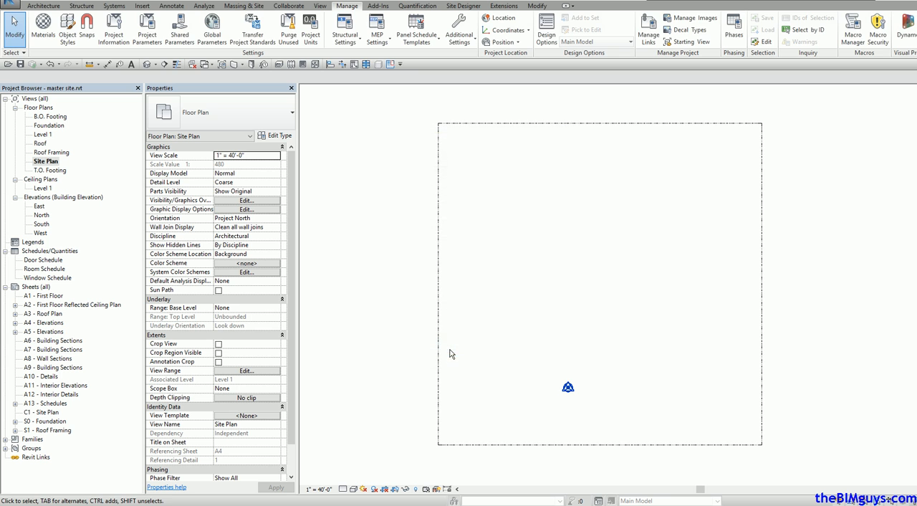
# Step: Edit the boundary sketch, move its upper line down to enclose about 58 acres, and finish the sketch
pyautogui.click(439, 352)
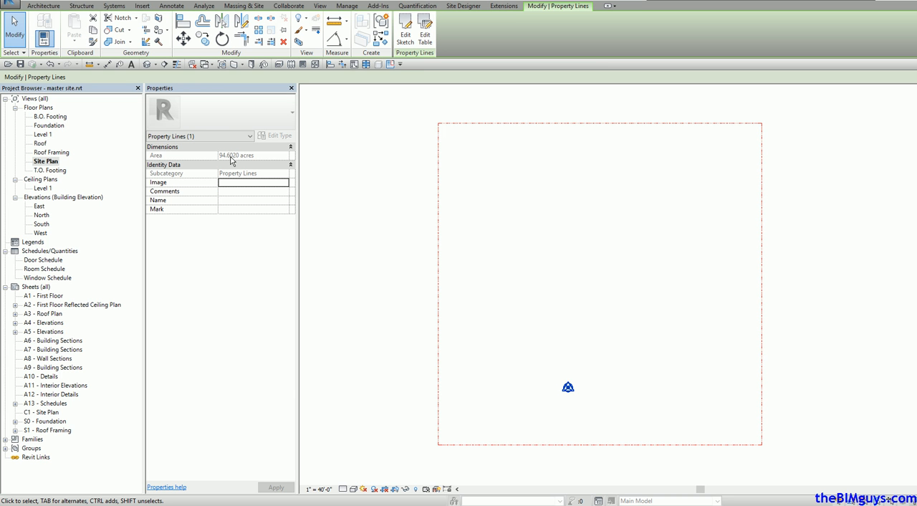
pyautogui.scroll(1, 510, 217)
pyautogui.scroll(-1, 510, 217)
pyautogui.click(412, 44)
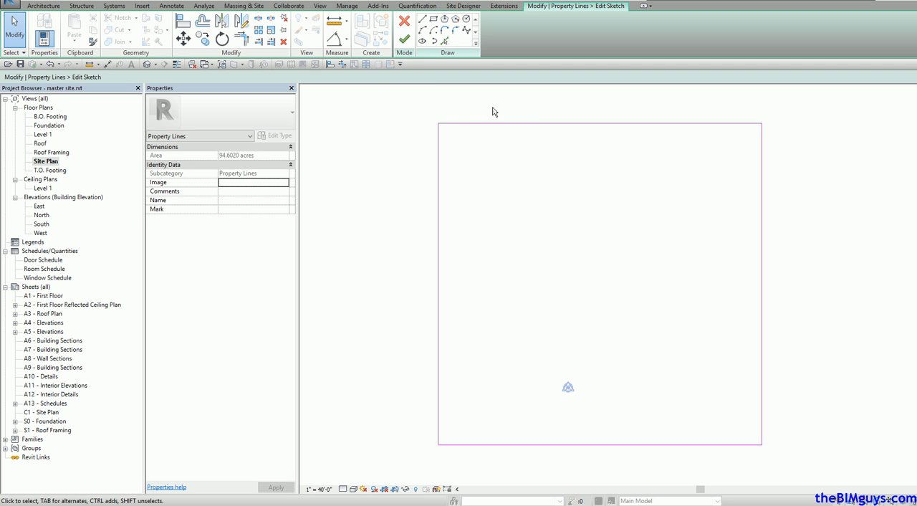
pyautogui.click(539, 126)
pyautogui.moveTo(540, 133)
pyautogui.mouseDown()
pyautogui.moveTo(543, 241)
pyautogui.moveTo(554, 287)
pyautogui.moveTo(567, 256)
pyautogui.moveTo(573, 301)
pyautogui.moveTo(571, 248)
pyautogui.mouseUp()
pyautogui.click(405, 40)
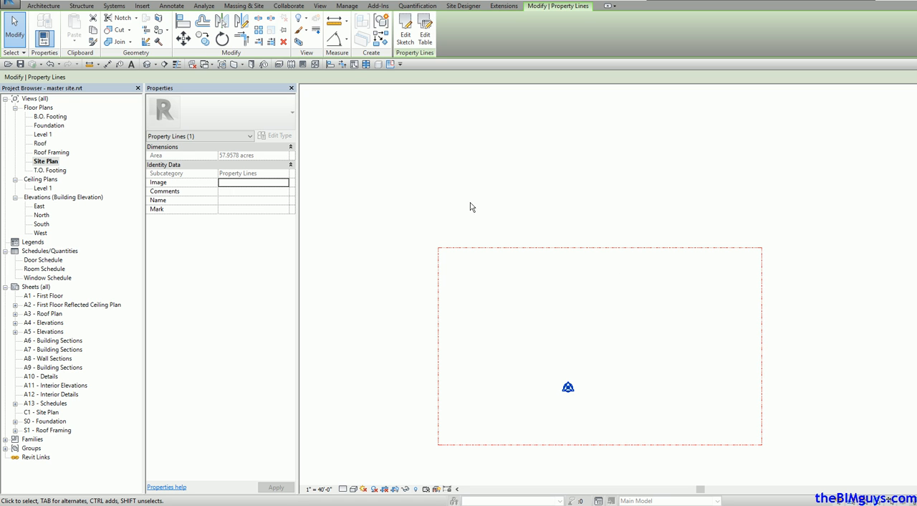
# Step: Review the units available for area in the project units, leaving the settings as they are
pyautogui.click(349, 7)
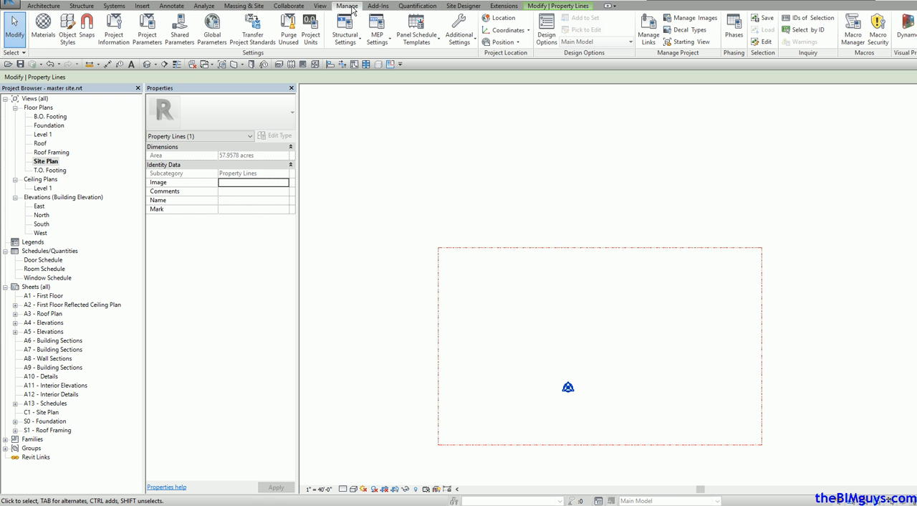
pyautogui.click(312, 35)
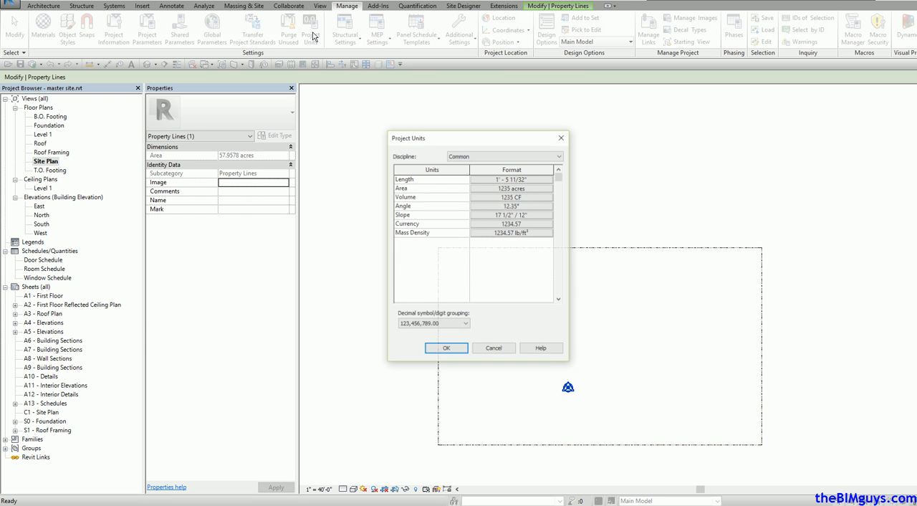
pyautogui.click(505, 187)
pyautogui.click(510, 197)
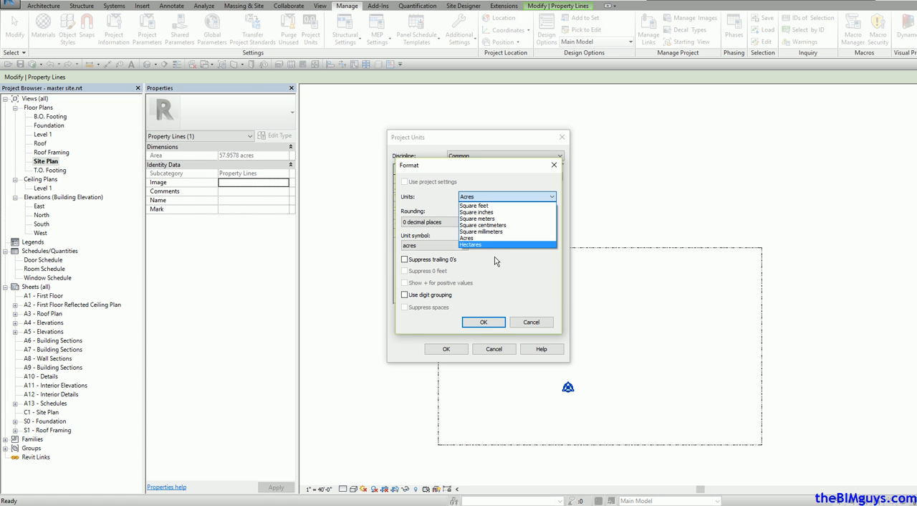
pyautogui.click(538, 327)
pyautogui.click(531, 322)
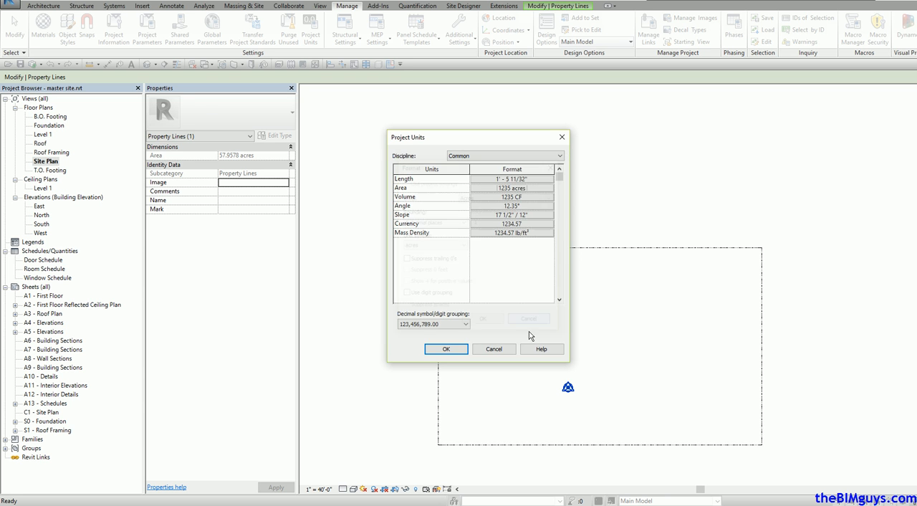
pyautogui.click(494, 349)
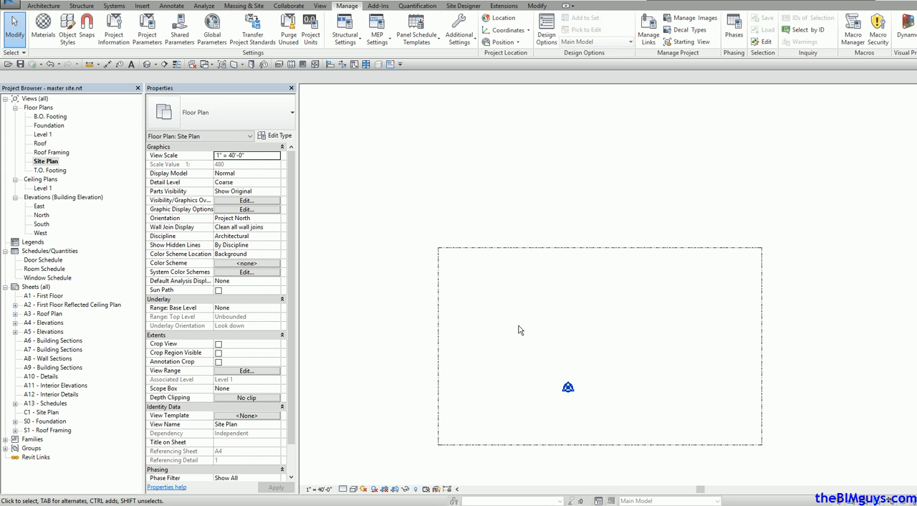
# Step: Save the master site project
pyautogui.click(12, 5)
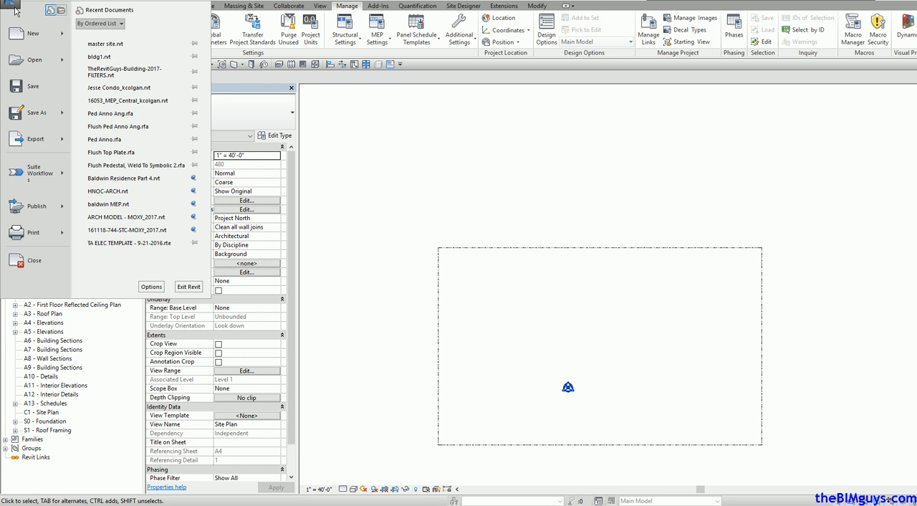
pyautogui.click(34, 86)
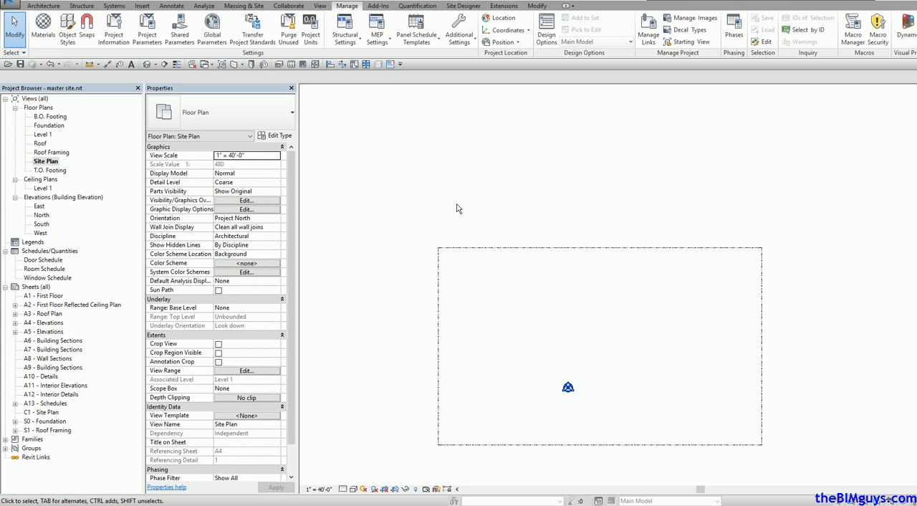
# Step: Create a toposurface from four points at 0' 0" absolute elevation, placed just outside the property boundary's corners
pyautogui.click(260, 8)
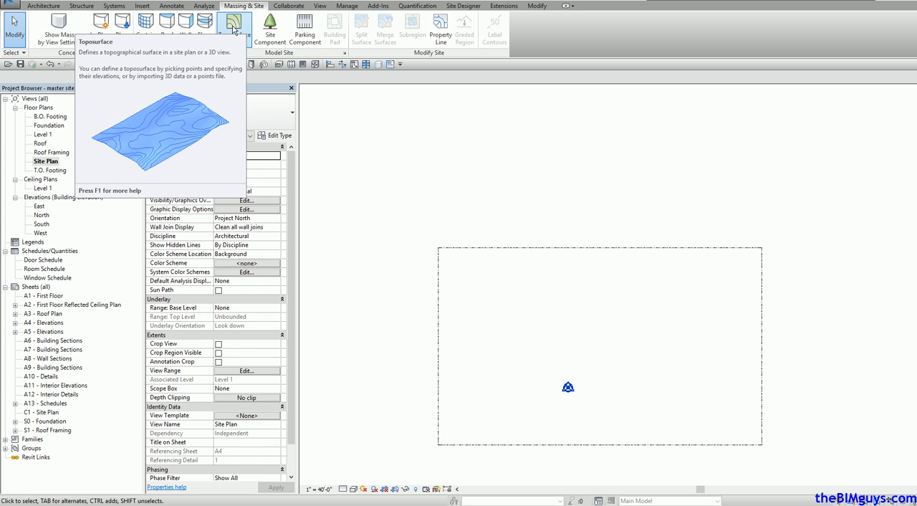
pyautogui.click(234, 28)
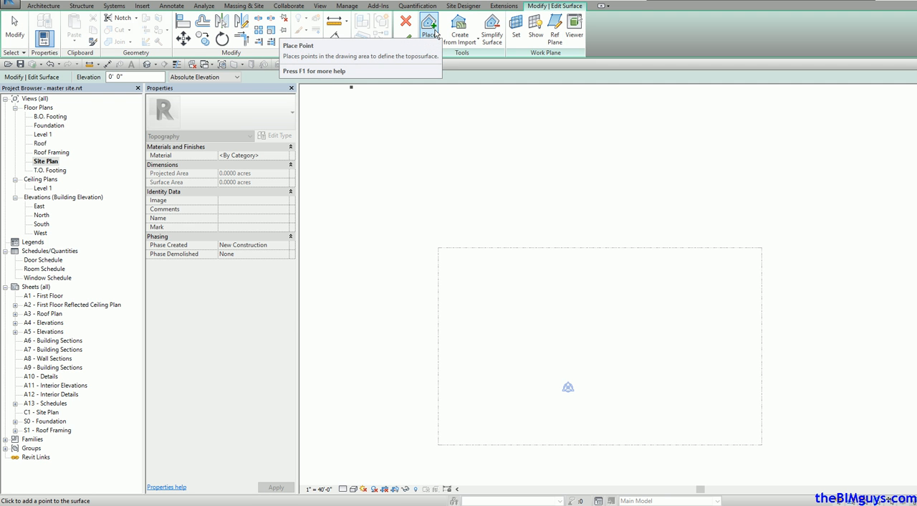
pyautogui.click(774, 230)
pyautogui.click(781, 454)
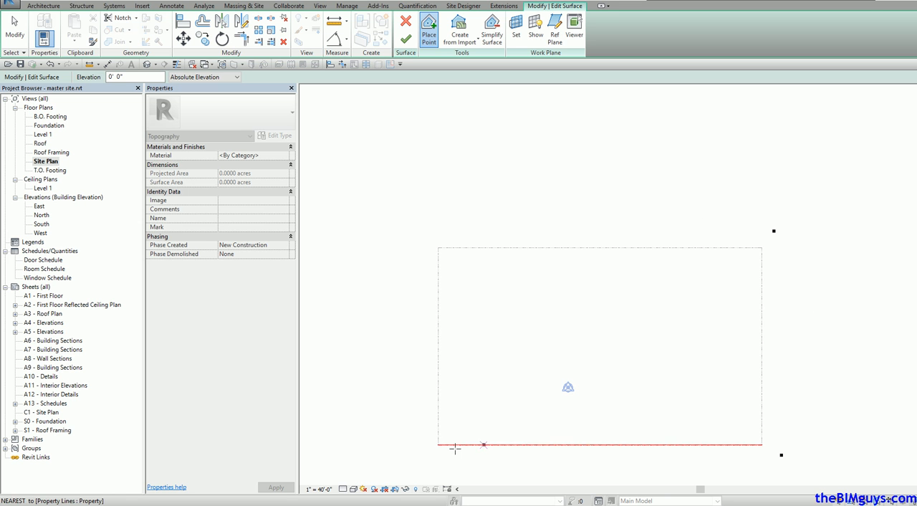
pyautogui.click(425, 463)
pyautogui.click(421, 234)
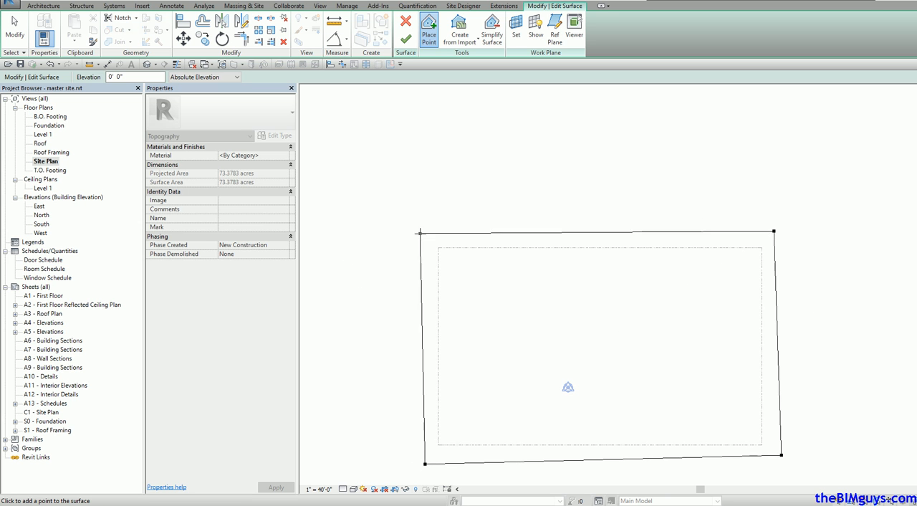
pyautogui.click(405, 39)
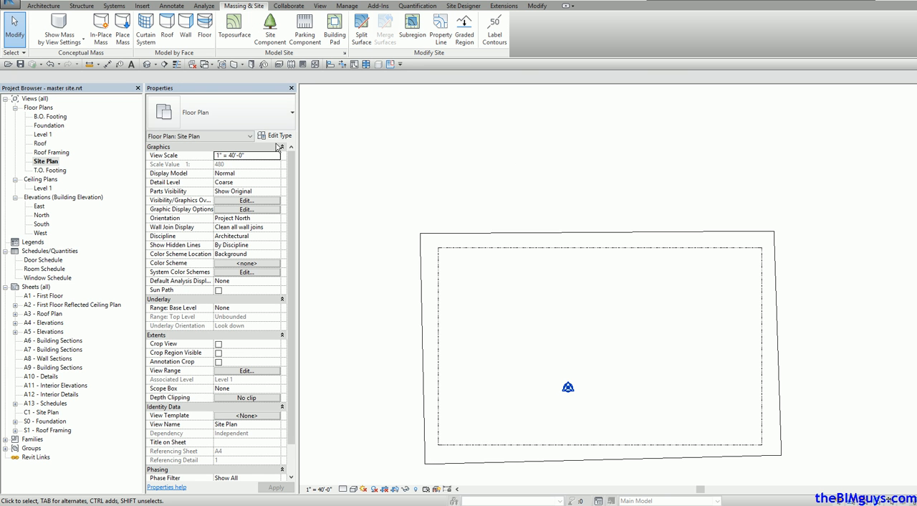
# Step: Open the default 3D view and inspect the toposurface's properties
pyautogui.click(147, 64)
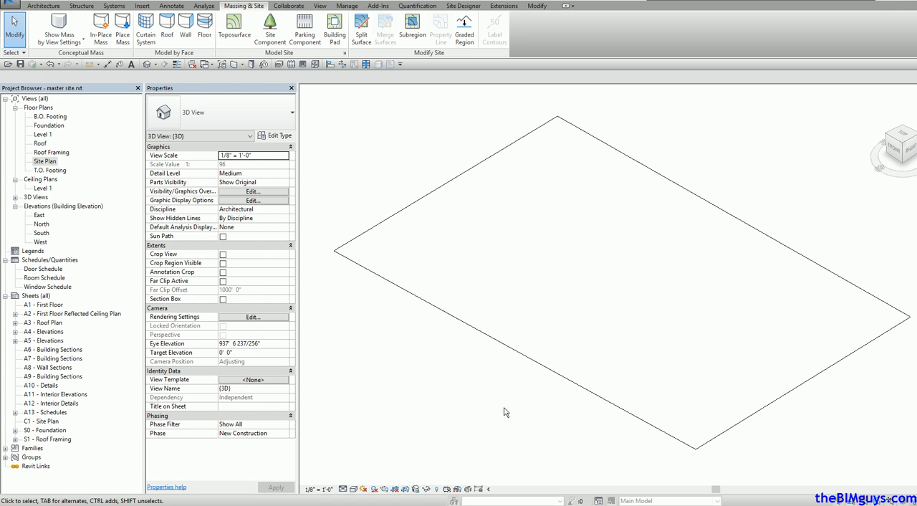
pyautogui.click(541, 370)
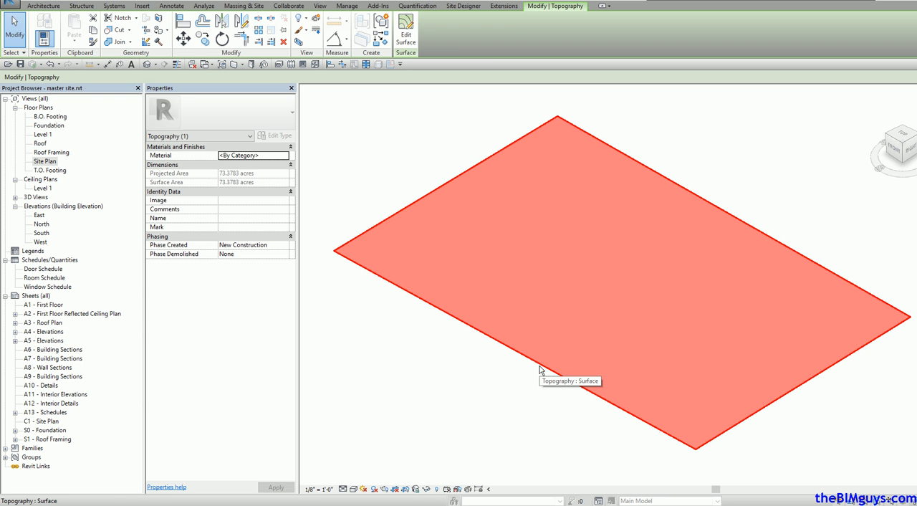
pyautogui.click(519, 400)
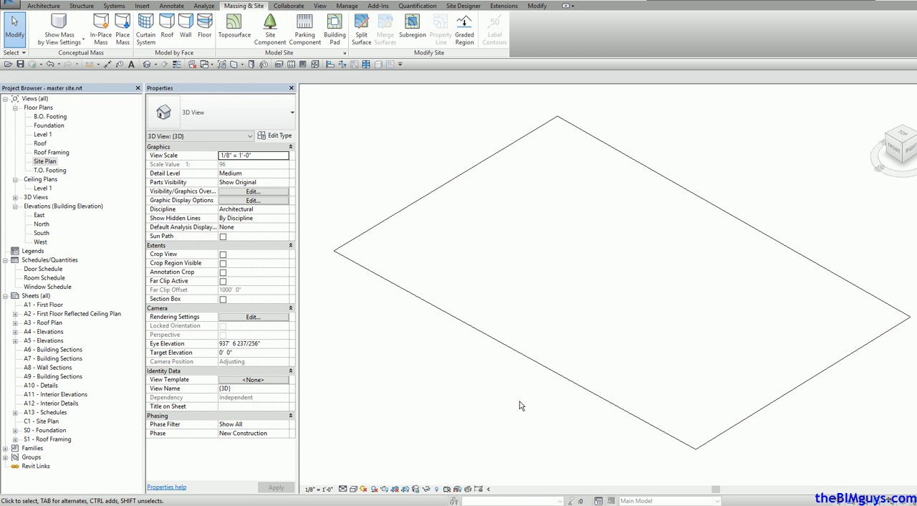
# Step: In the site plan, create a separate eight-point toposurface at 0' 0" absolute elevation inside the property boundary's eastern half
pyautogui.click(519, 401)
pyautogui.doubleClick(43, 162)
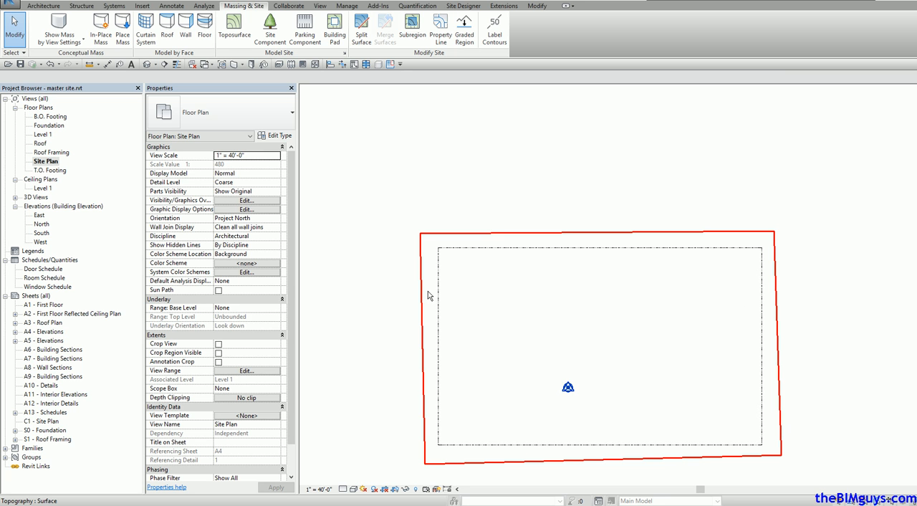
pyautogui.click(234, 28)
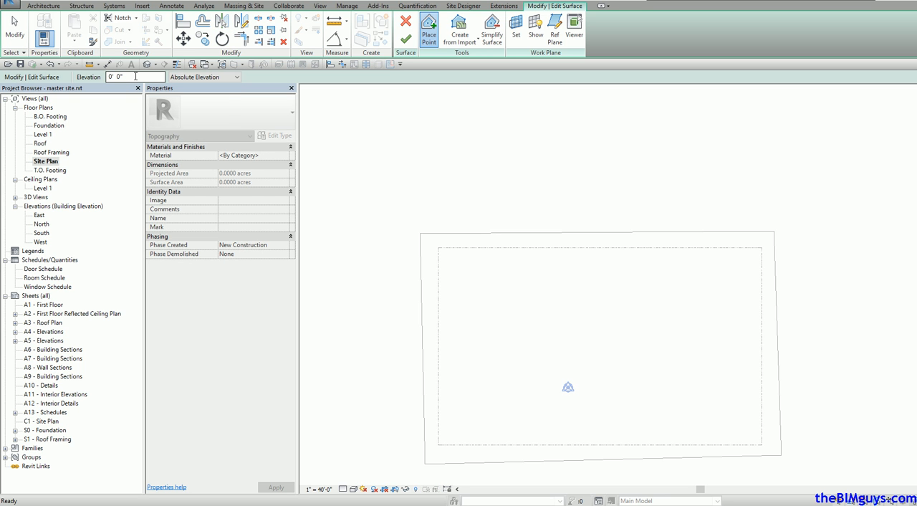
pyautogui.click(678, 263)
pyautogui.click(595, 273)
pyautogui.click(590, 315)
pyautogui.click(592, 363)
pyautogui.click(637, 388)
pyautogui.click(688, 385)
pyautogui.click(695, 326)
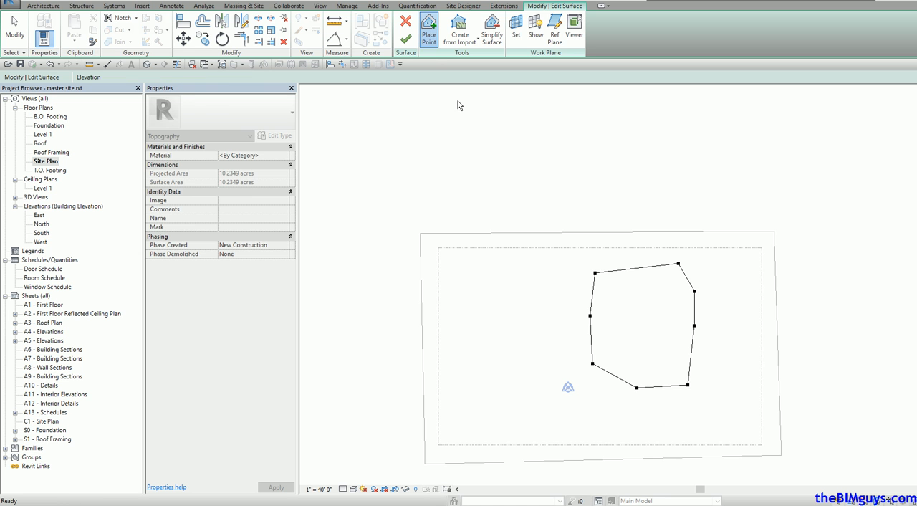
pyautogui.click(405, 39)
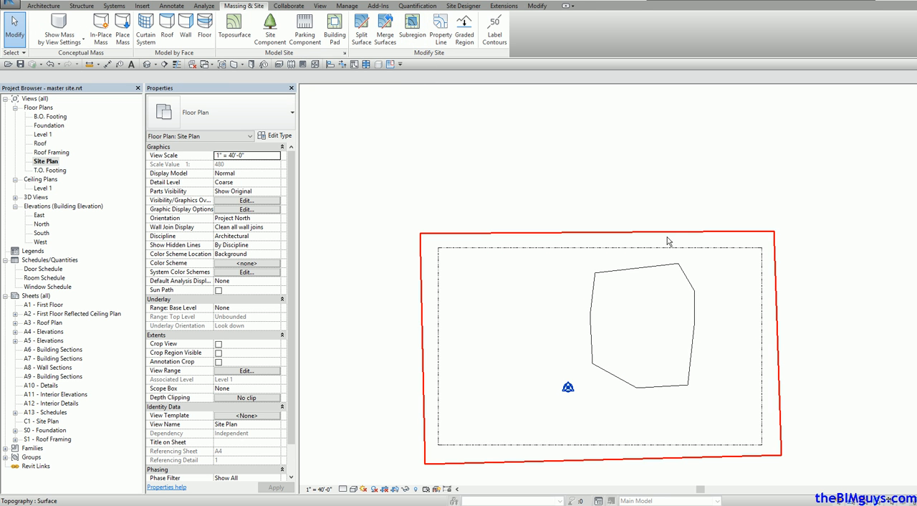
# Step: Delete the small toposurface inside the property boundary
pyautogui.click(670, 266)
pyautogui.press('Delete')
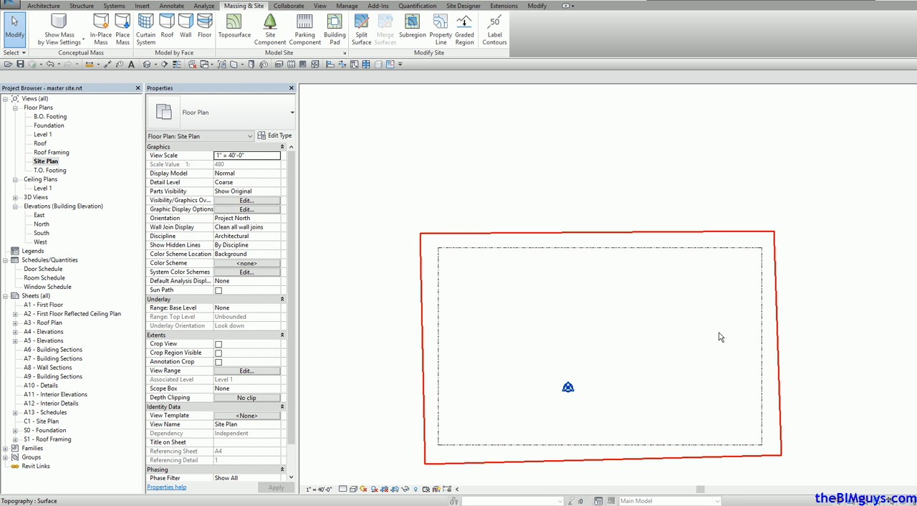
# Step: Edit the large toposurface and add a north-south row of five points at 0' 0" absolute elevation across its eastern part
pyautogui.click(777, 330)
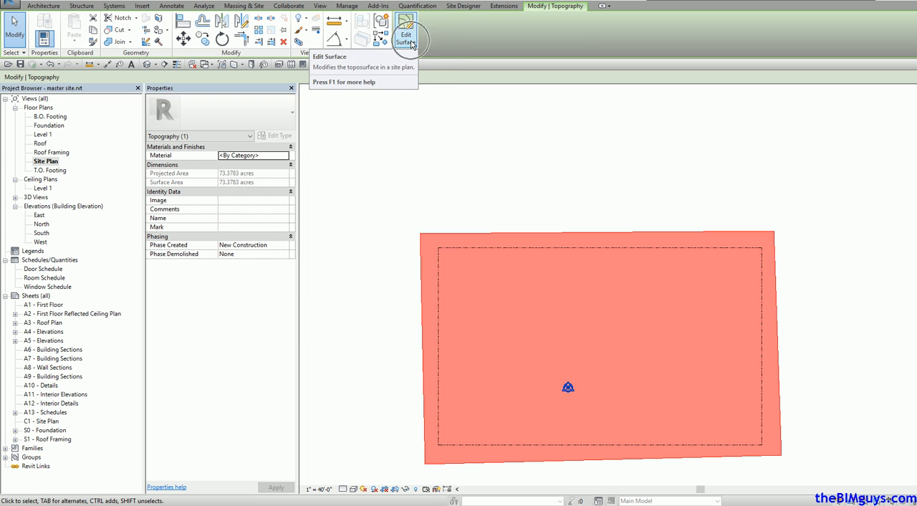
pyautogui.click(407, 37)
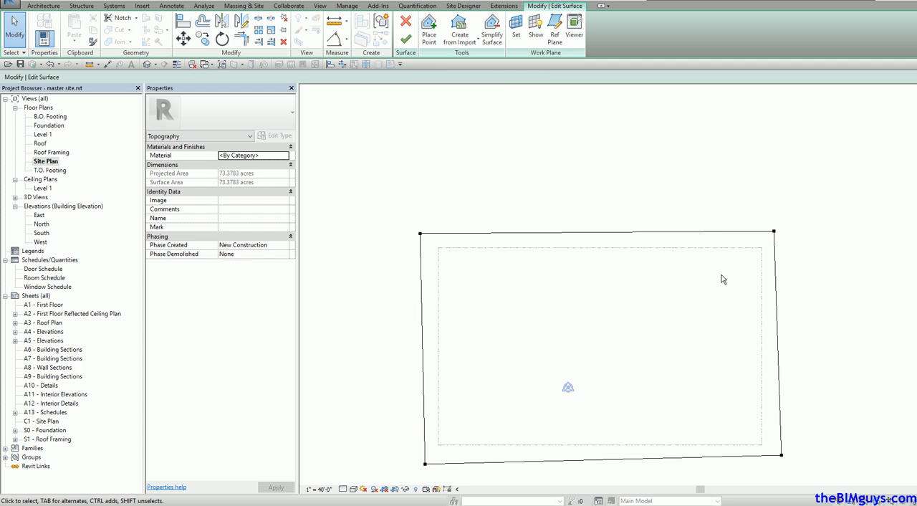
pyautogui.click(425, 41)
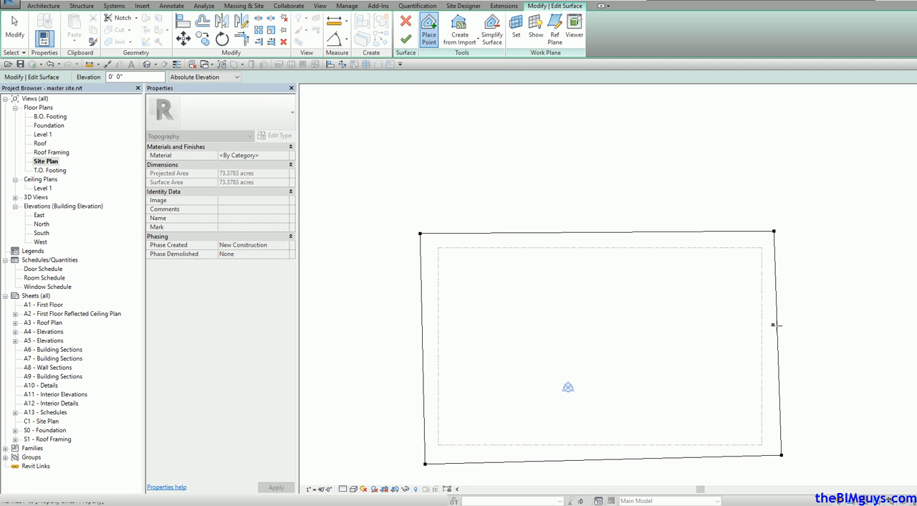
pyautogui.click(668, 238)
pyautogui.click(673, 283)
pyautogui.click(670, 340)
pyautogui.click(673, 346)
pyautogui.click(674, 390)
pyautogui.click(672, 444)
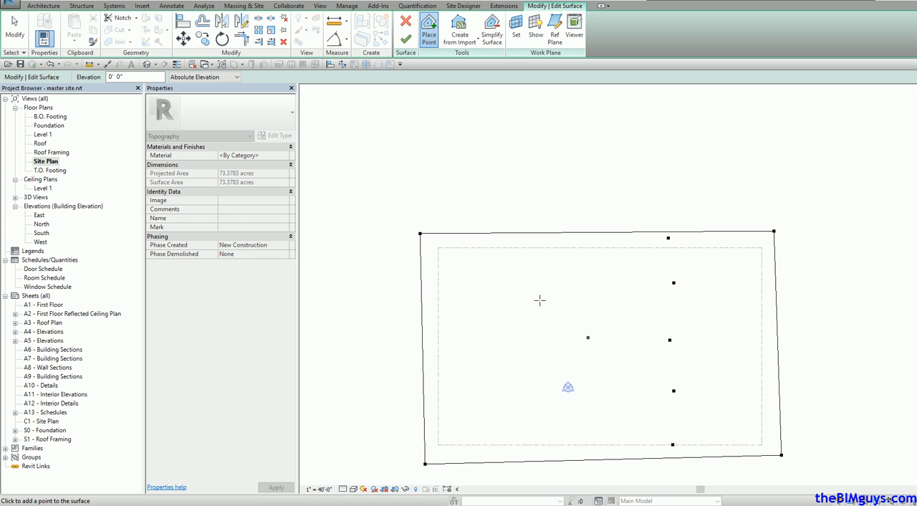
# Step: Add a ring of ten surface points at 10' 0" absolute elevation between the row of points and the eastern edge
pyautogui.click(129, 77)
pyautogui.write('10')
pyautogui.click(729, 258)
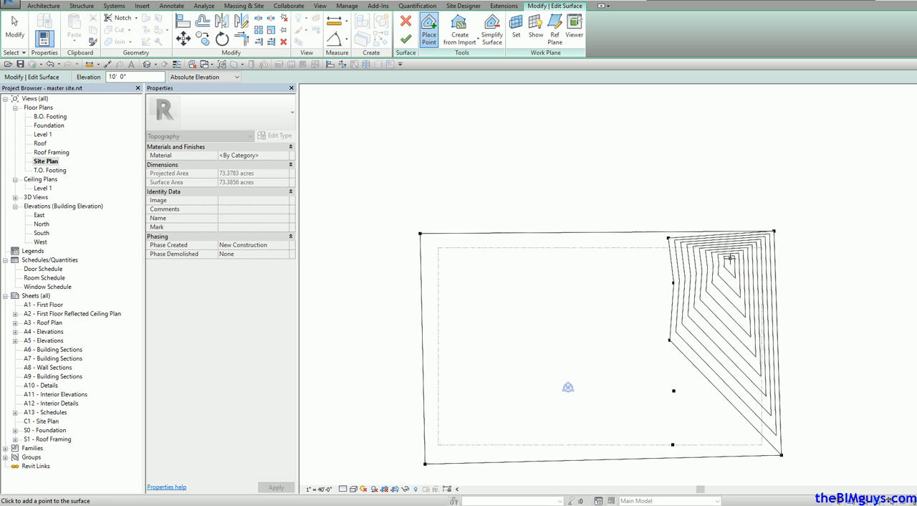
pyautogui.click(697, 267)
pyautogui.click(697, 316)
pyautogui.click(696, 351)
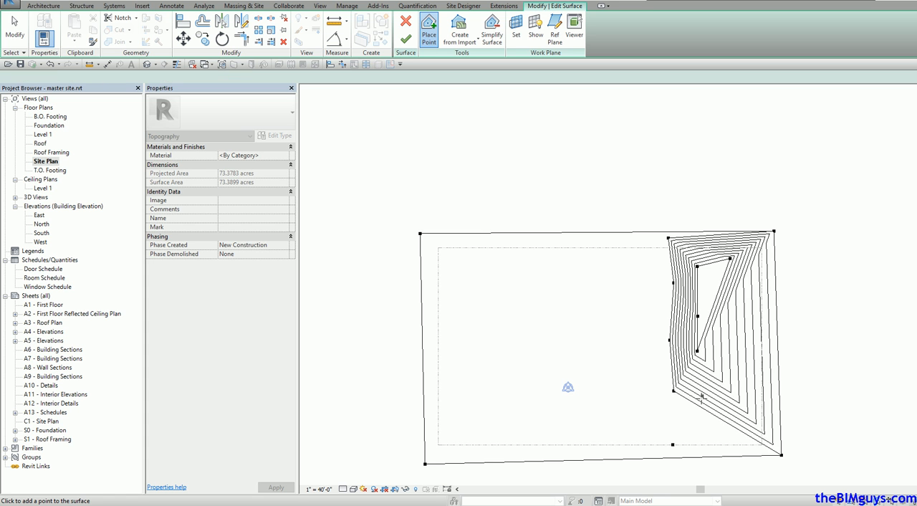
pyautogui.click(701, 403)
pyautogui.click(716, 416)
pyautogui.click(739, 414)
pyautogui.click(749, 360)
pyautogui.click(752, 326)
pyautogui.click(743, 277)
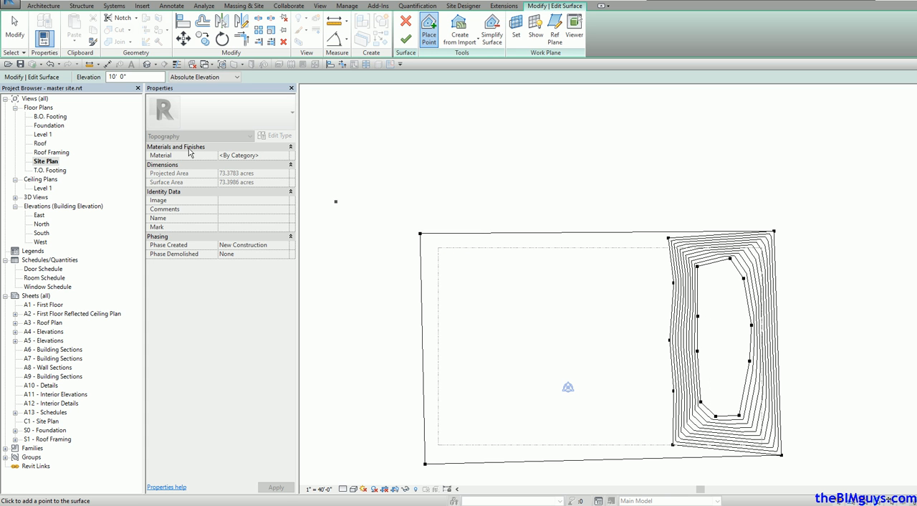
# Step: Add a ring of six points at 30' 0" absolute elevation inside the northern half of the 10' ring and finish the surface
pyautogui.click(134, 77)
pyautogui.moveTo(134, 78); pyautogui.dragTo(84, 78)
pyautogui.write('30')
pyautogui.click(711, 290)
pyautogui.click(713, 314)
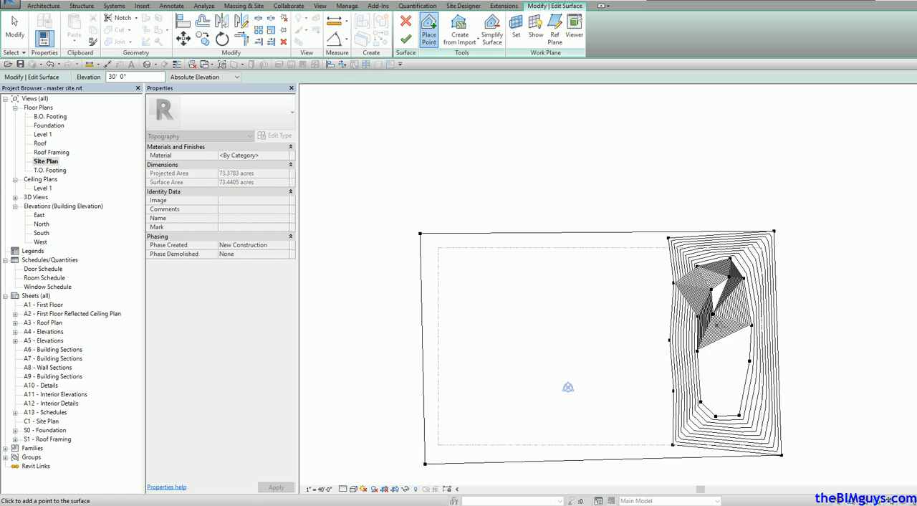
pyautogui.click(724, 328)
pyautogui.click(734, 326)
pyautogui.click(734, 303)
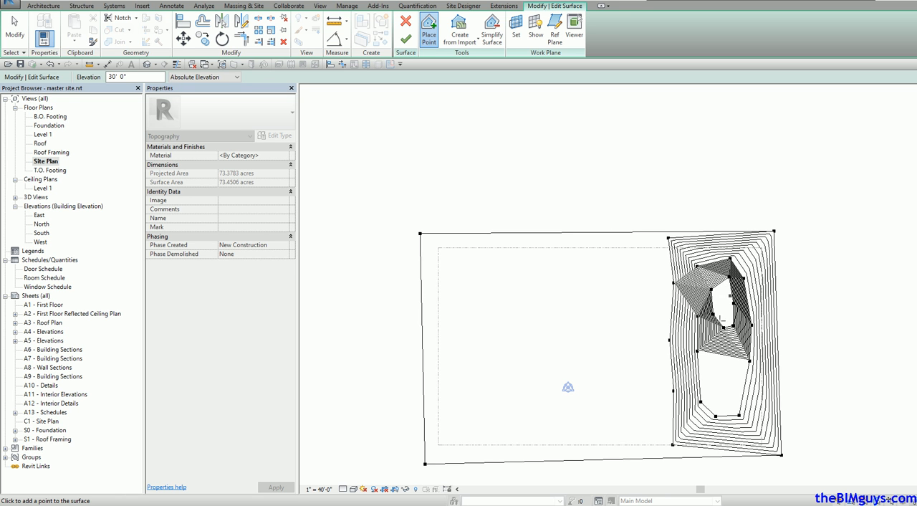
pyautogui.click(406, 40)
# Step: Inspect the hill's contours from different angles in the default 3D view
pyautogui.click(146, 64)
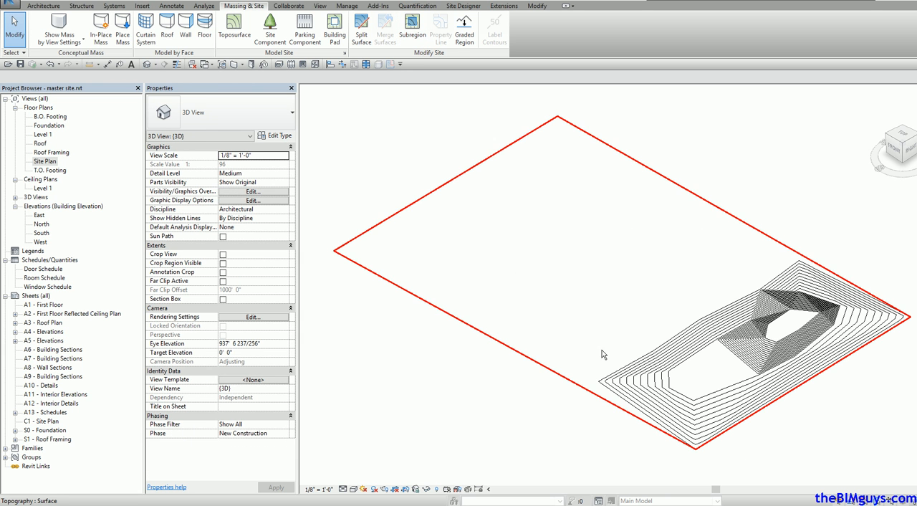
pyautogui.keyDown('shift'); pyautogui.moveTo(618, 436); pyautogui.dragTo(693, 434, button='middle'); pyautogui.keyUp('shift')
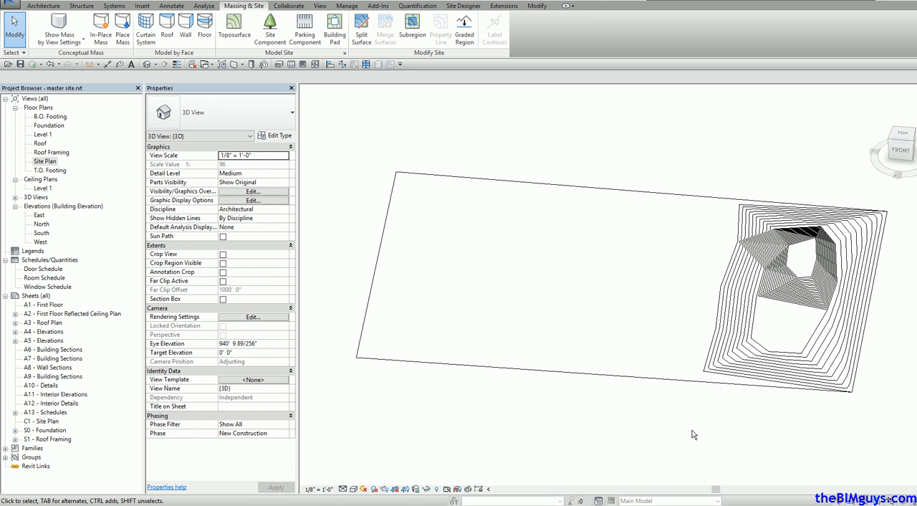
# Step: In the site plan, place an east-west row of American Beech - 20' trees across the northern part of the hill
pyautogui.doubleClick(44, 162)
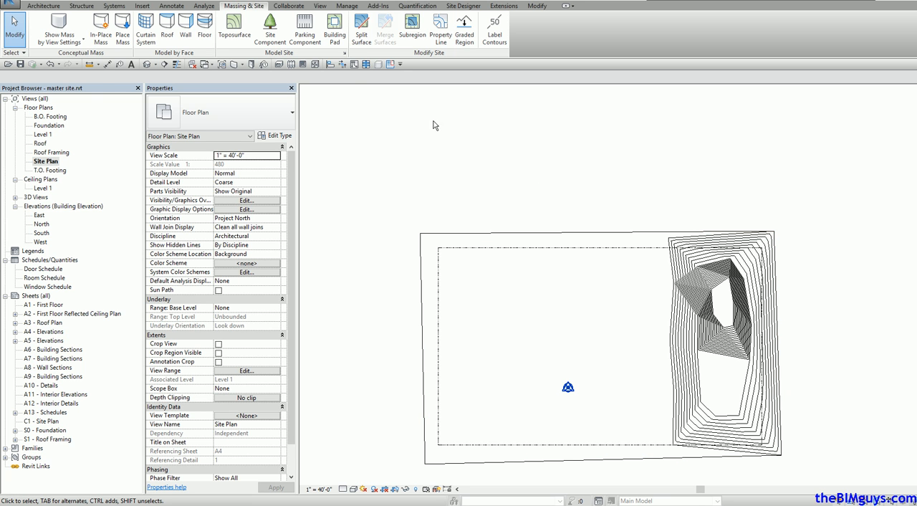
pyautogui.click(278, 39)
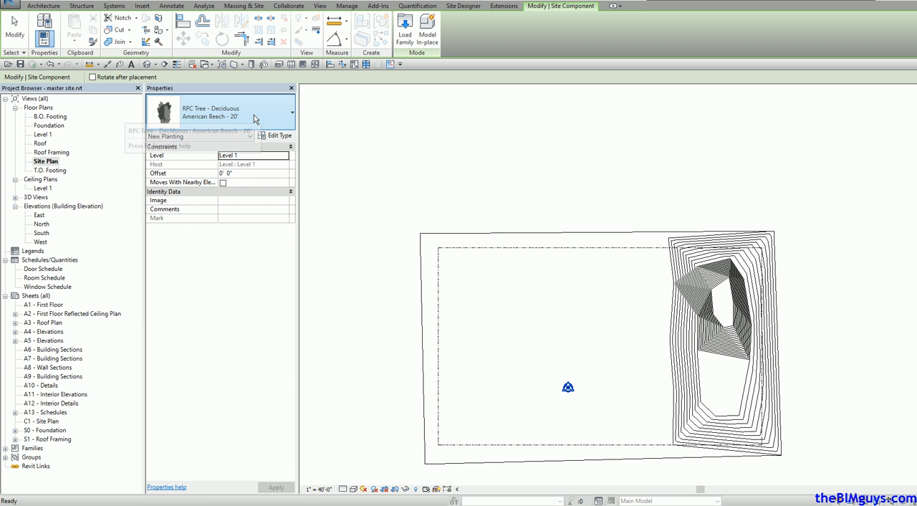
pyautogui.click(254, 116)
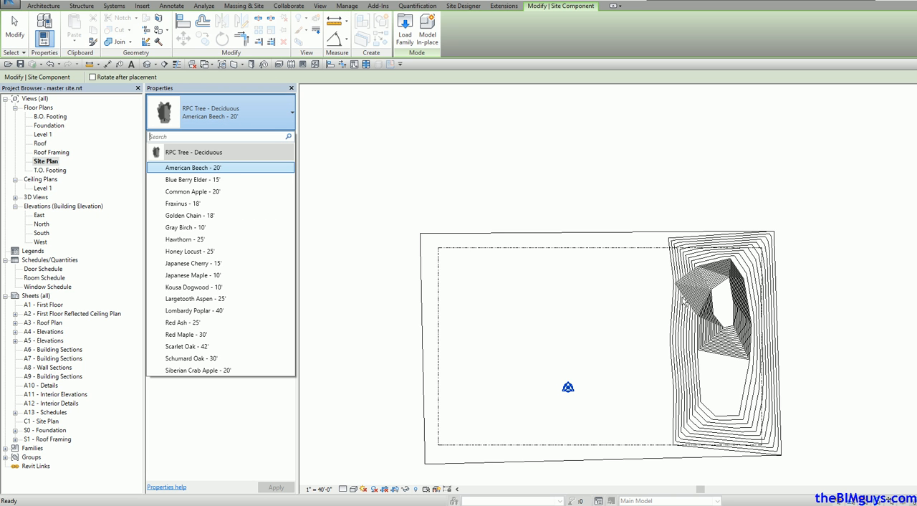
pyautogui.click(229, 169)
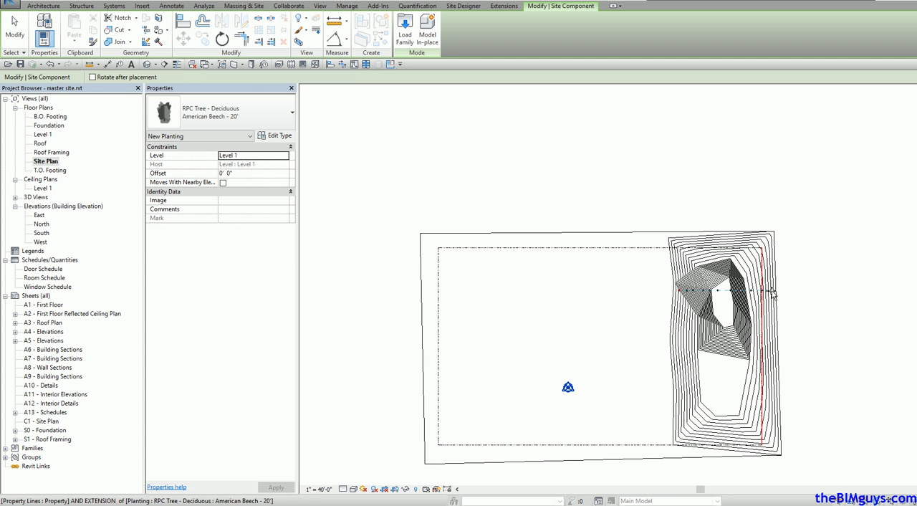
pyautogui.press('Escape')
pyautogui.press('Escape')
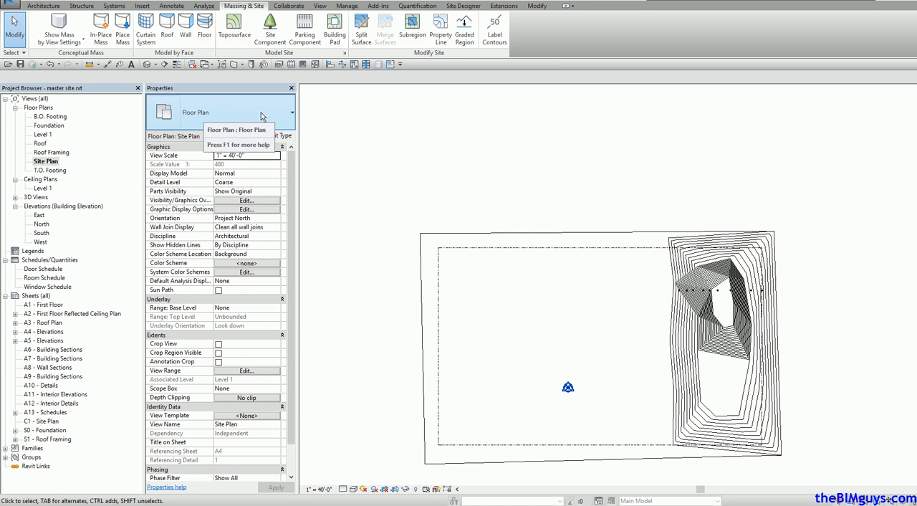
# Step: Draw a horizontal building section across the hill just south of the tree row and open its section view
pyautogui.click(164, 64)
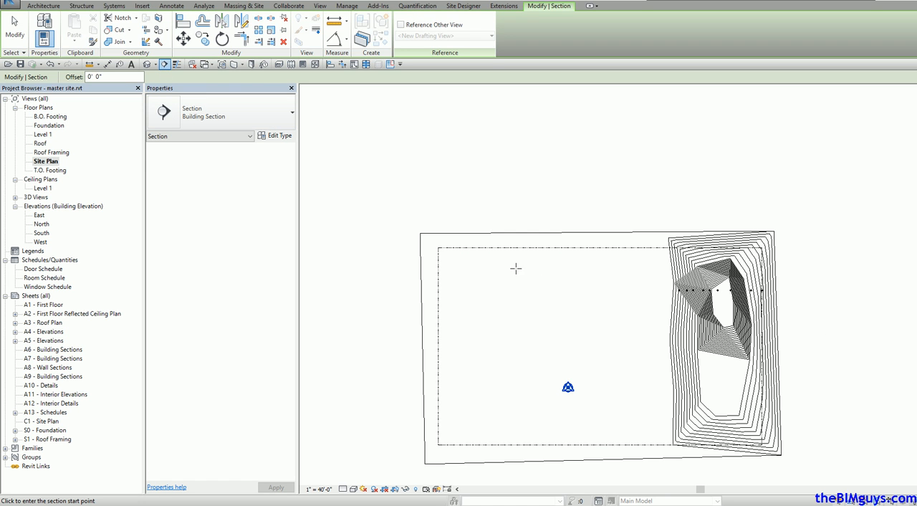
pyautogui.click(656, 299)
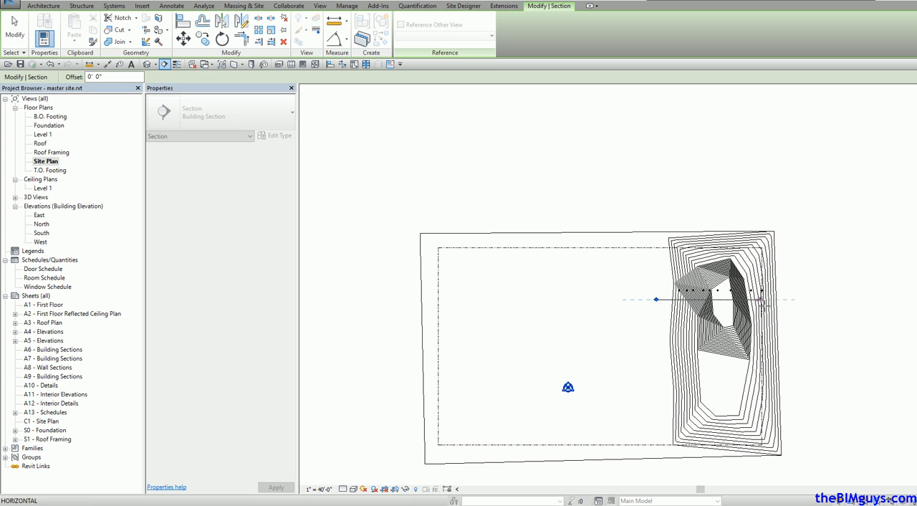
pyautogui.click(797, 302)
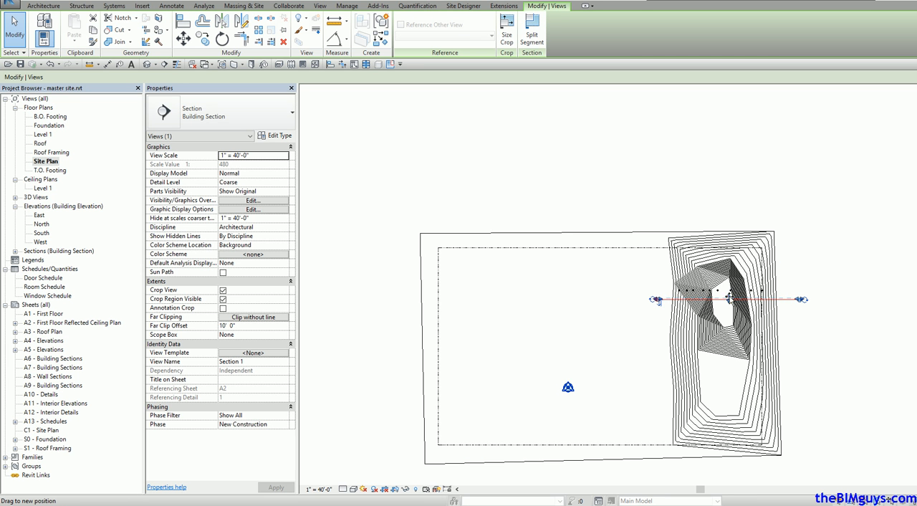
pyautogui.press('Escape')
pyautogui.press('Escape')
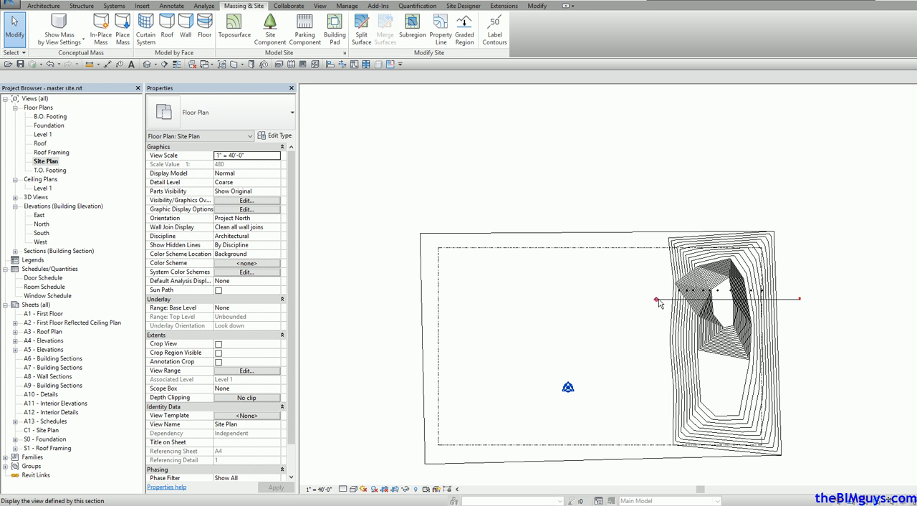
pyautogui.doubleClick(657, 300)
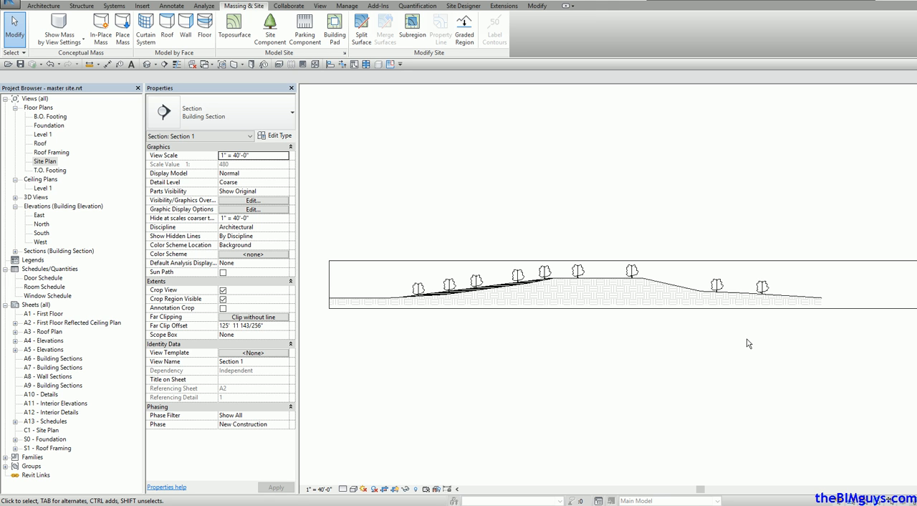
# Step: Link bldg1.rvt into the site plan with Manual - Origin positioning, placing it just west of the hill near the section line's start
pyautogui.doubleClick(49, 163)
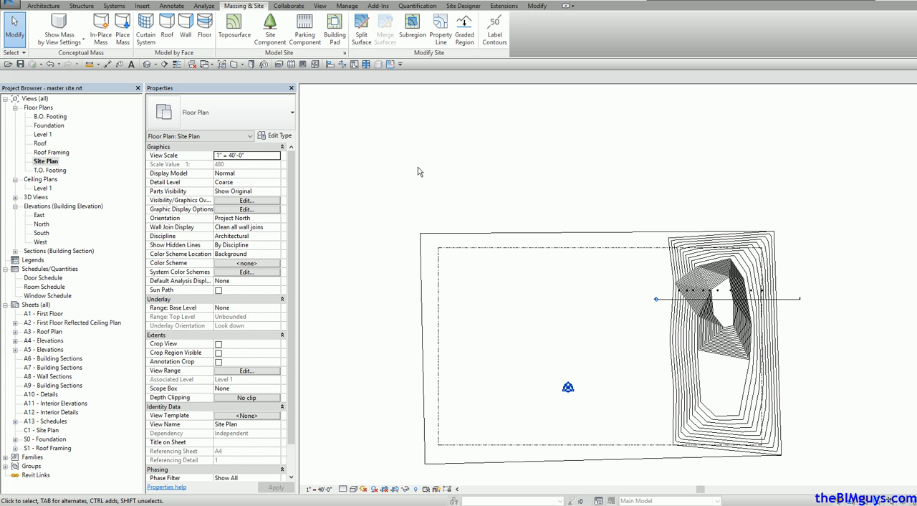
pyautogui.click(143, 6)
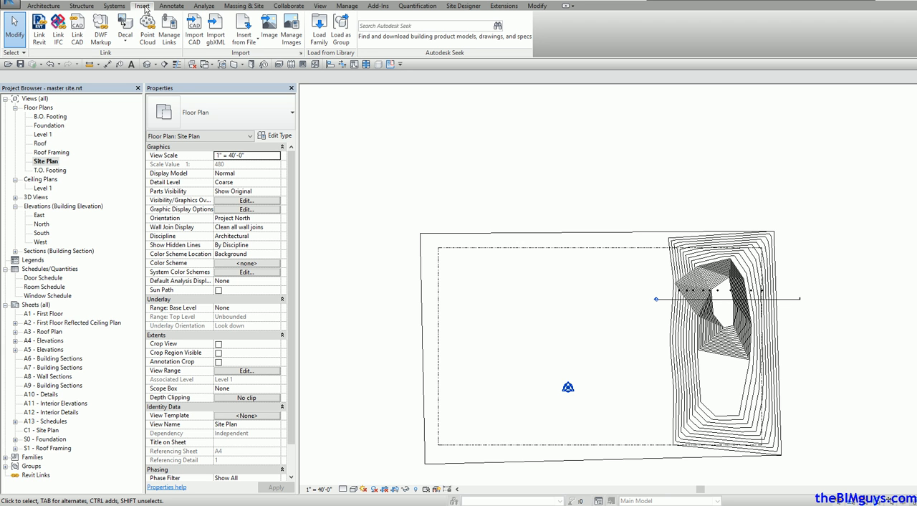
pyautogui.click(45, 43)
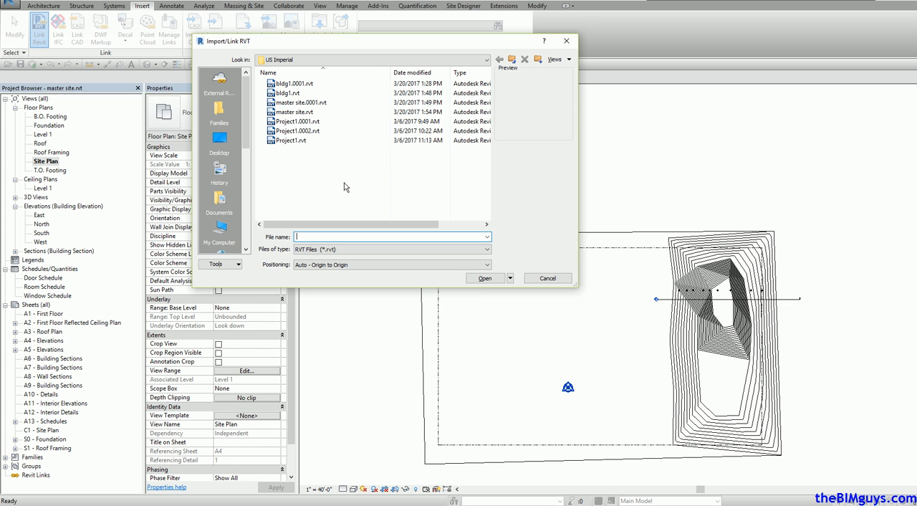
pyautogui.click(289, 93)
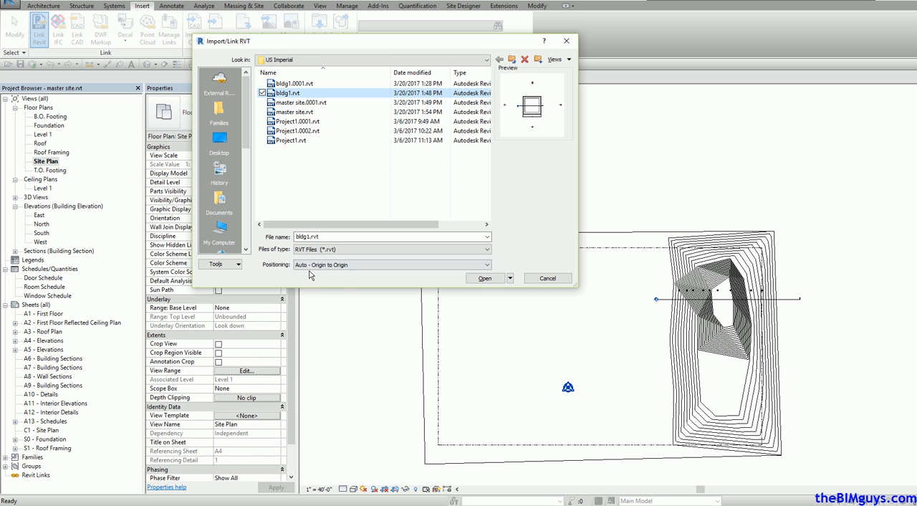
pyautogui.click(489, 267)
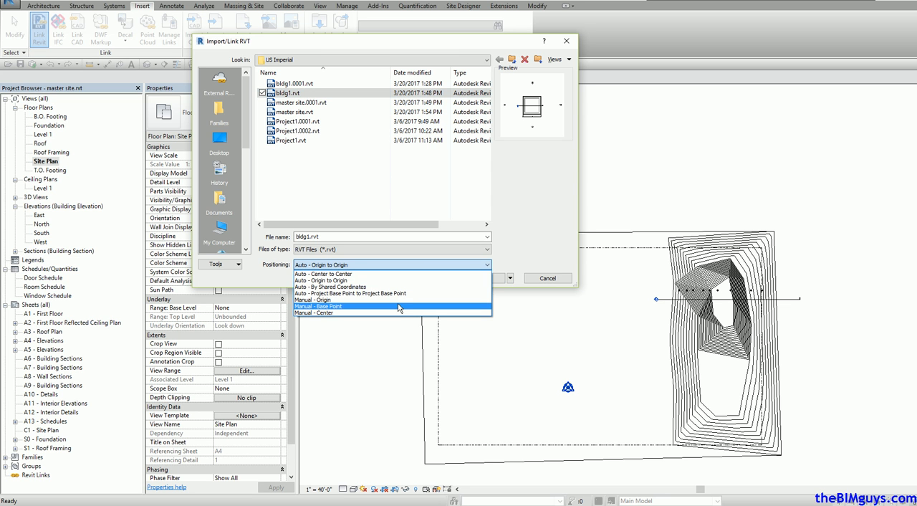
pyautogui.click(332, 300)
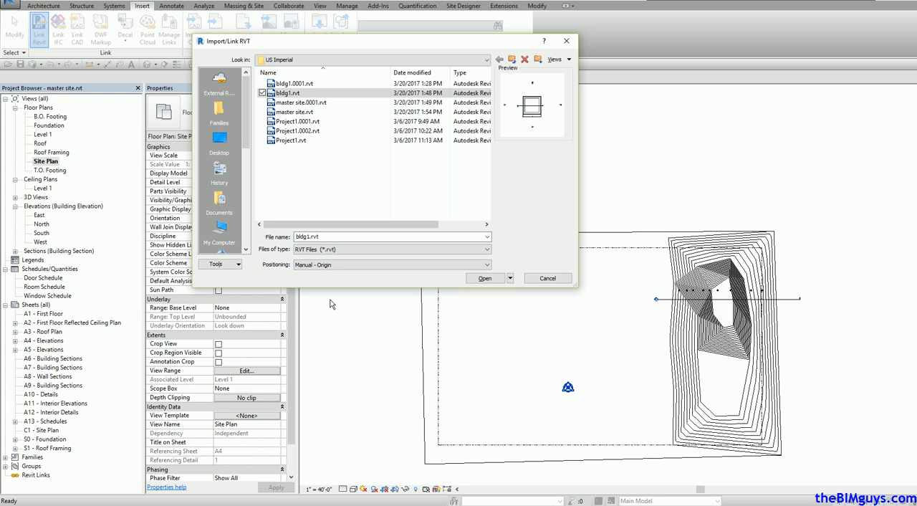
pyautogui.click(494, 278)
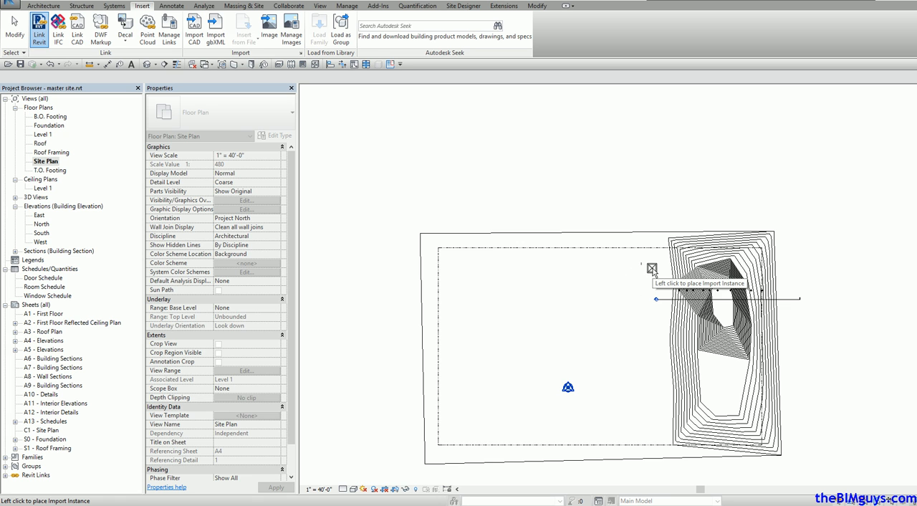
pyautogui.click(652, 268)
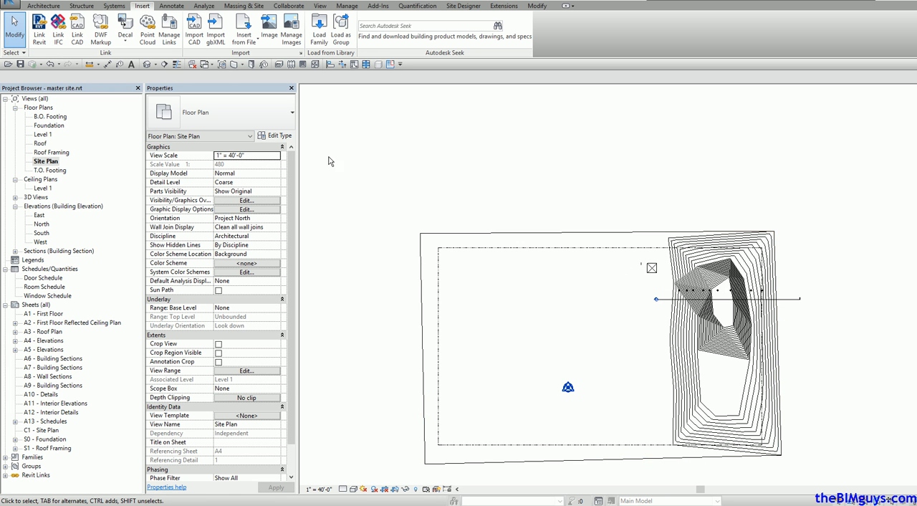
# Step: Extend the site plan section's crop north to a far clip offset of about 323' 5" and west past the linked building
pyautogui.click(716, 299)
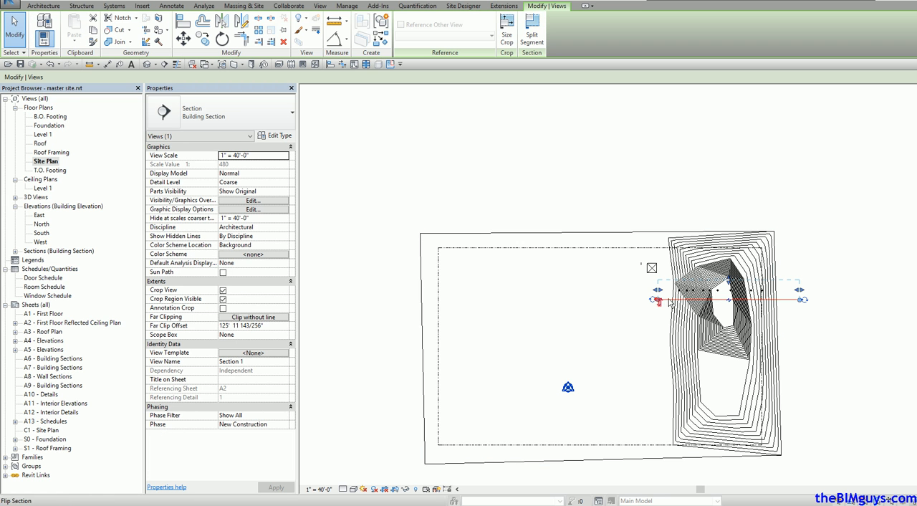
pyautogui.moveTo(729, 281); pyautogui.dragTo(728, 248)
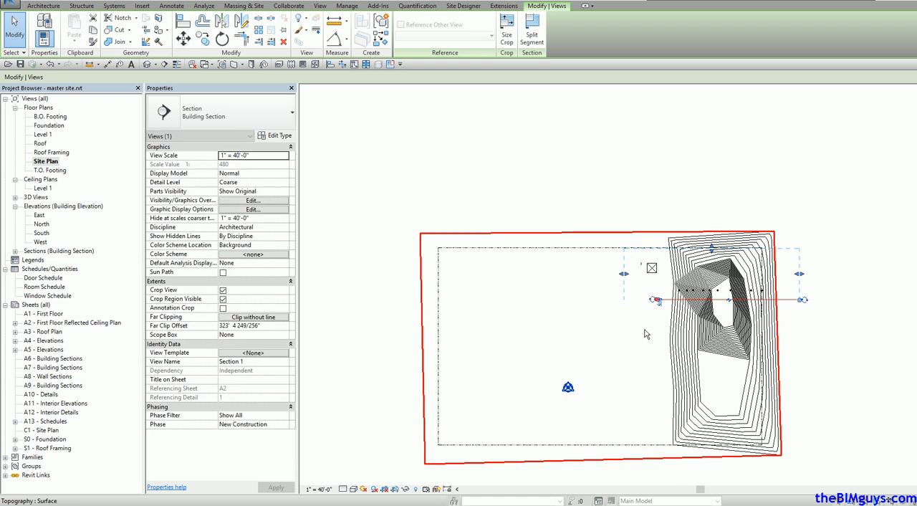
pyautogui.click(646, 326)
pyautogui.click(798, 298)
pyautogui.scroll(3, 809, 347)
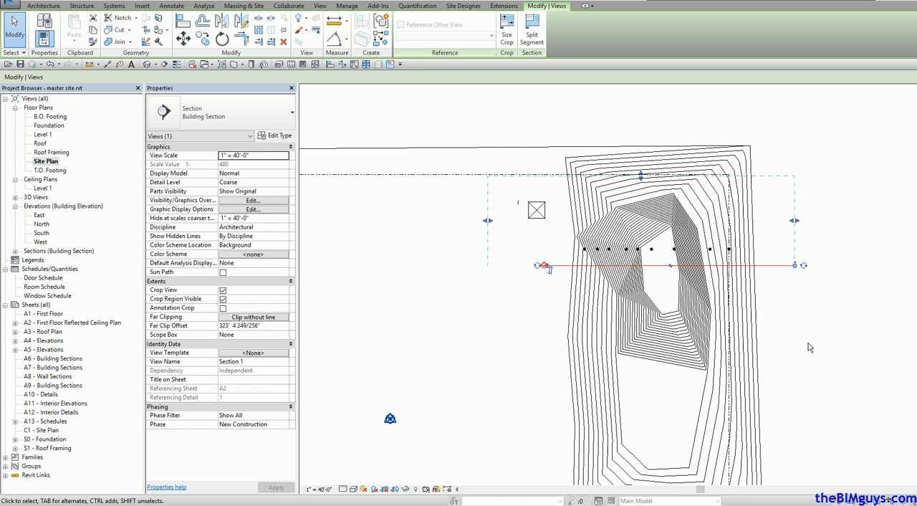
pyautogui.click(831, 330)
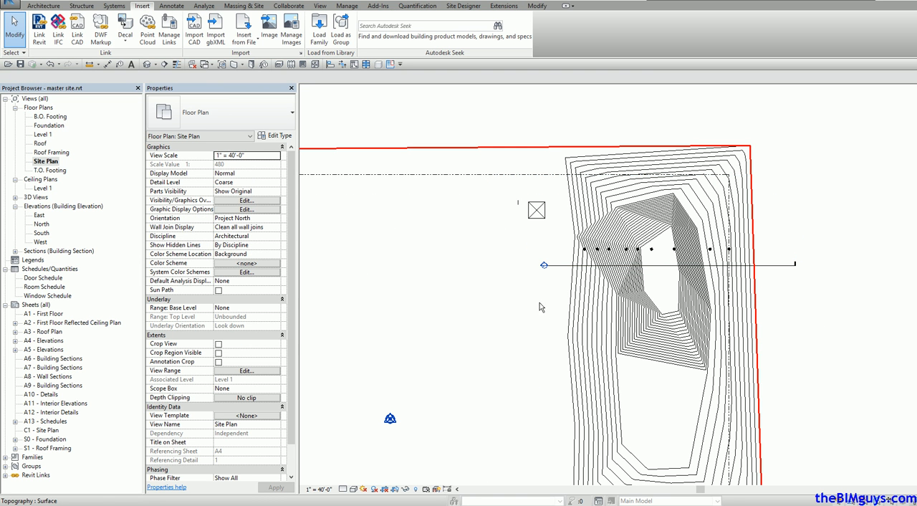
# Step: Open the section view and raise the upper edge of its crop region above the linked building's peak
pyautogui.doubleClick(544, 265)
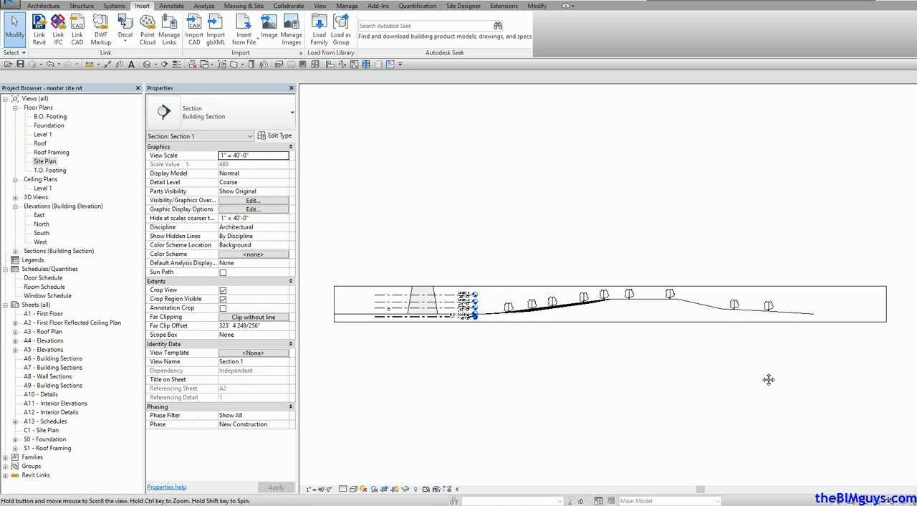
pyautogui.click(612, 287)
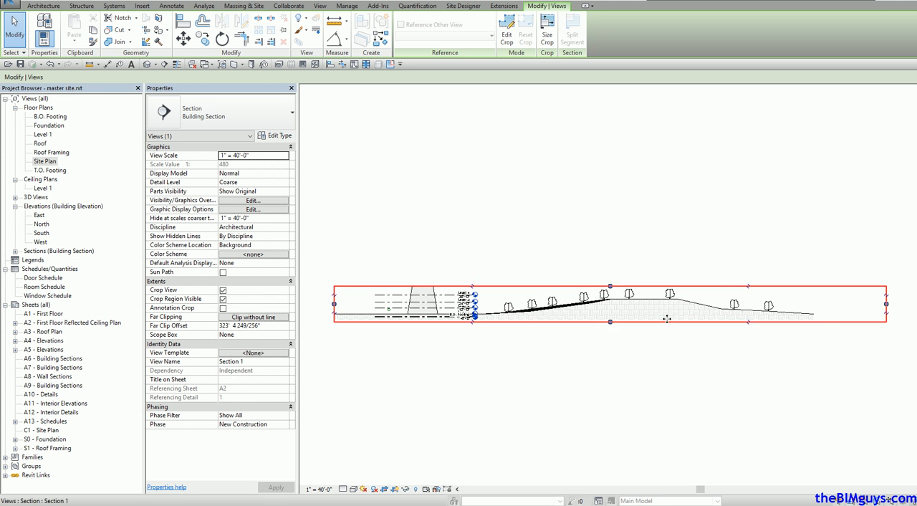
pyautogui.moveTo(612, 290); pyautogui.dragTo(610, 206)
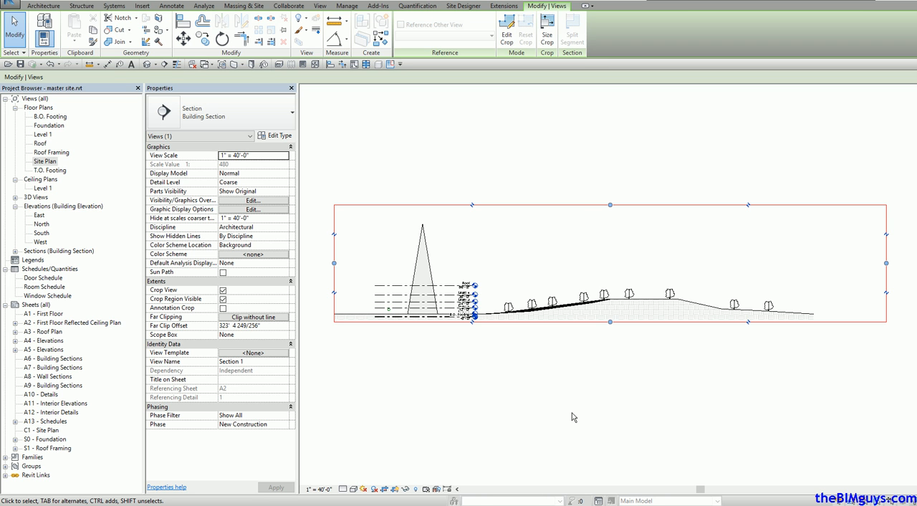
pyautogui.click(546, 420)
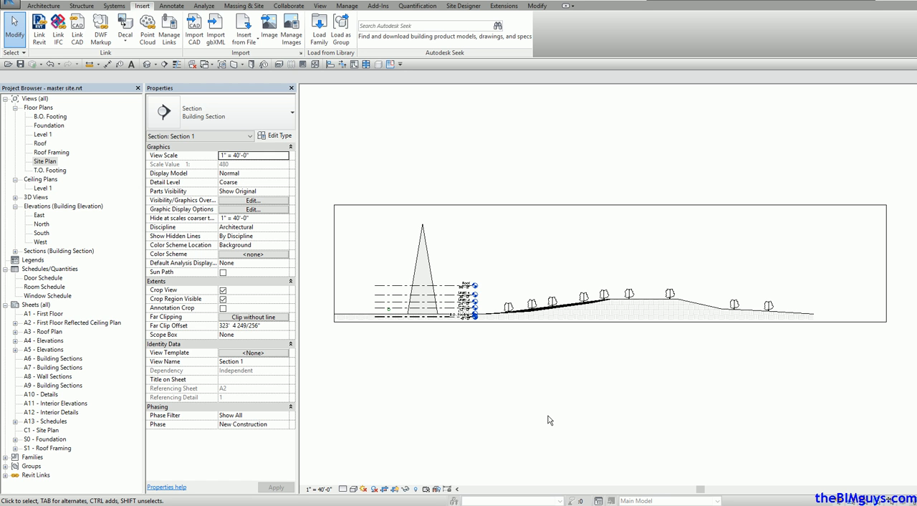
# Step: Move the linked bldg1.rvt model in the section view up onto the flat top of the hill among the trees
pyautogui.click(430, 261)
pyautogui.moveTo(430, 263); pyautogui.dragTo(647, 247)
pyautogui.click(722, 431)
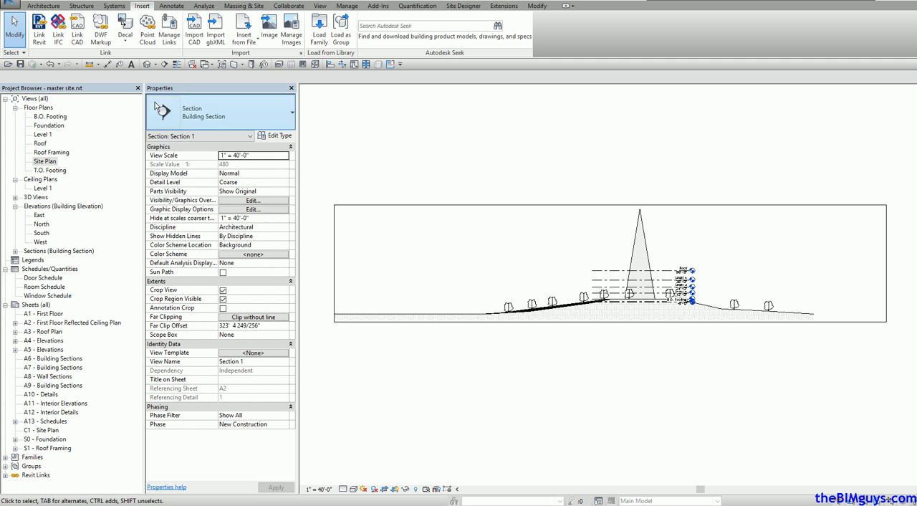
# Step: In the default 3D view, move the linked building off the hill to the area southwest of it
pyautogui.click(147, 64)
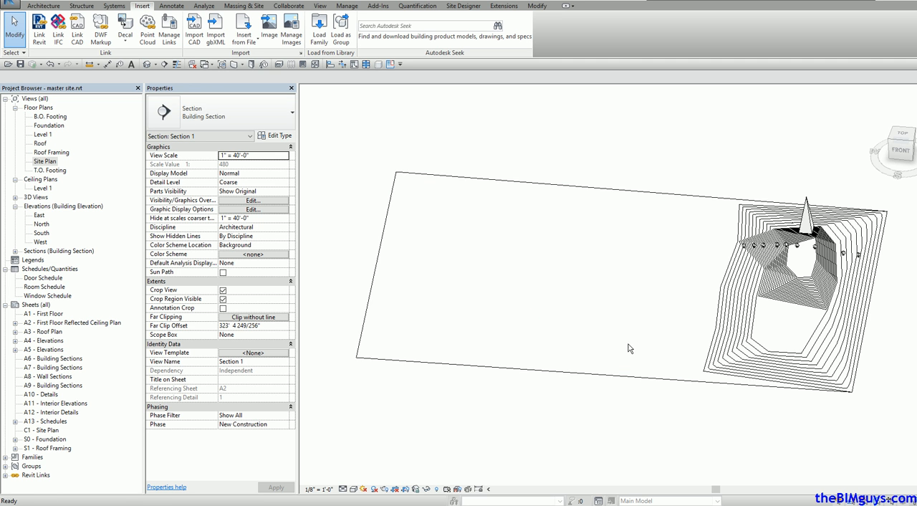
pyautogui.keyDown('shift'); pyautogui.moveTo(732, 322); pyautogui.dragTo(849, 266, button='middle'); pyautogui.keyUp('shift')
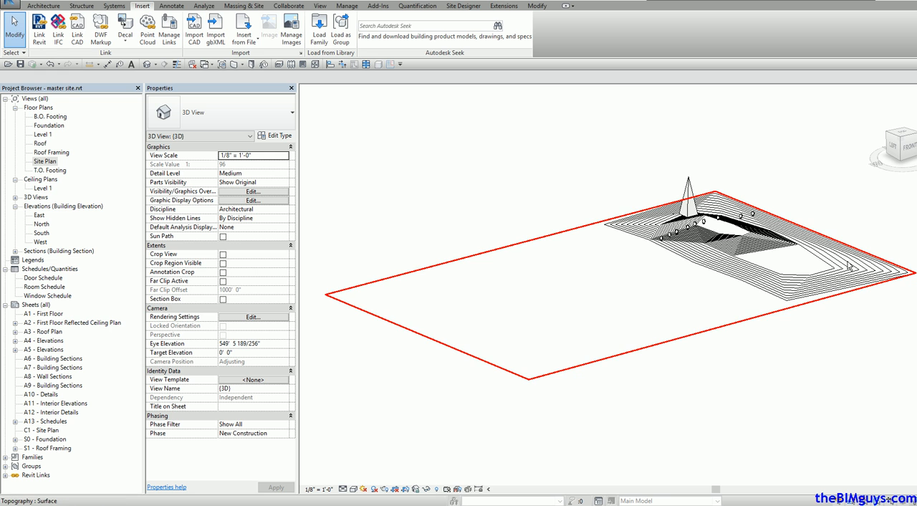
pyautogui.click(685, 206)
pyautogui.moveTo(684, 206); pyautogui.dragTo(711, 282)
pyautogui.keyDown('shift'); pyautogui.moveTo(758, 364); pyautogui.dragTo(708, 392, button='middle'); pyautogui.keyUp('shift')
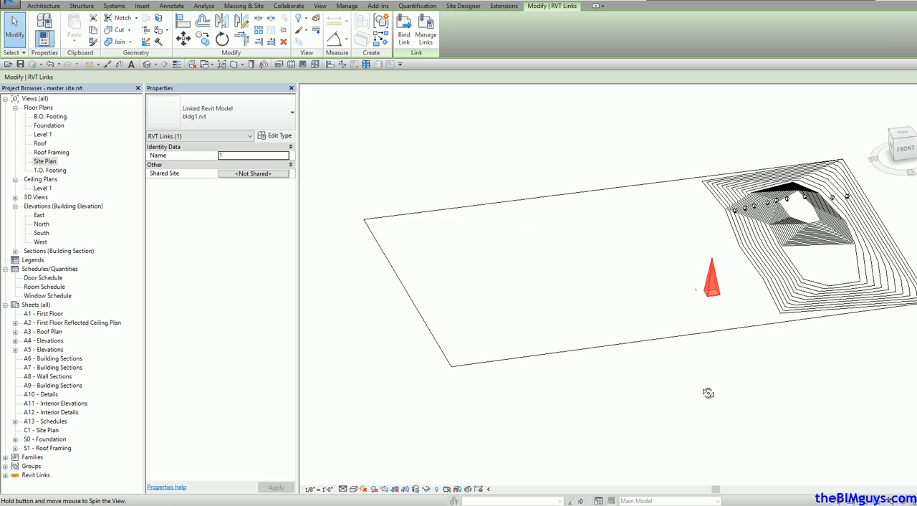
# Step: In the site plan, move the linked building north to just above the west end of the section line
pyautogui.doubleClick(47, 135)
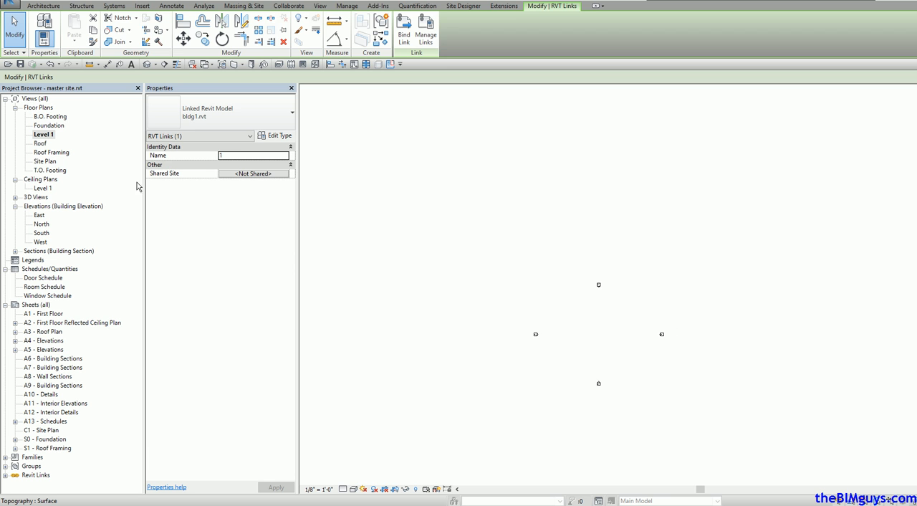
pyautogui.doubleClick(45, 161)
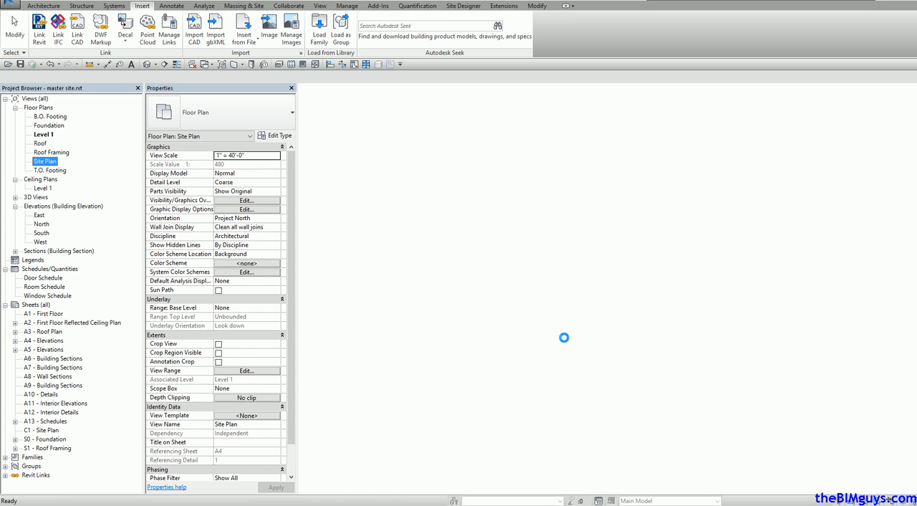
pyautogui.moveTo(505, 459); pyautogui.dragTo(538, 362)
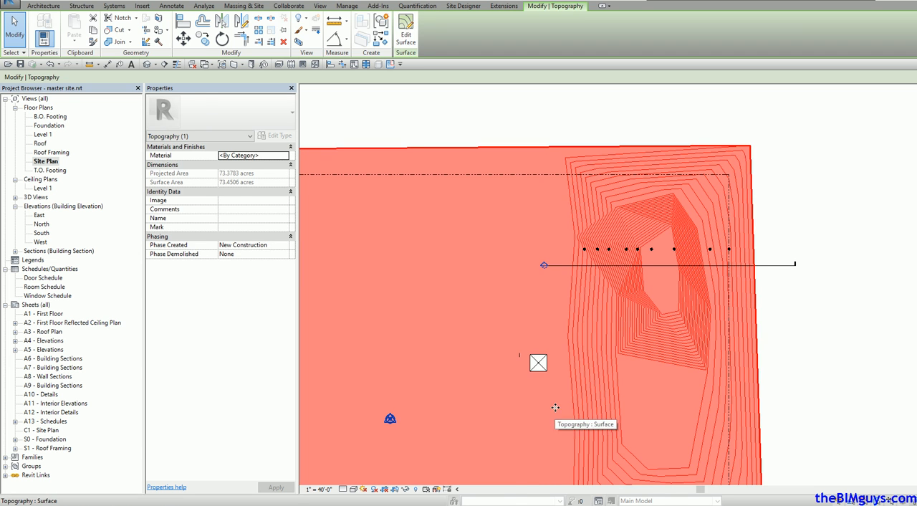
pyautogui.click(811, 362)
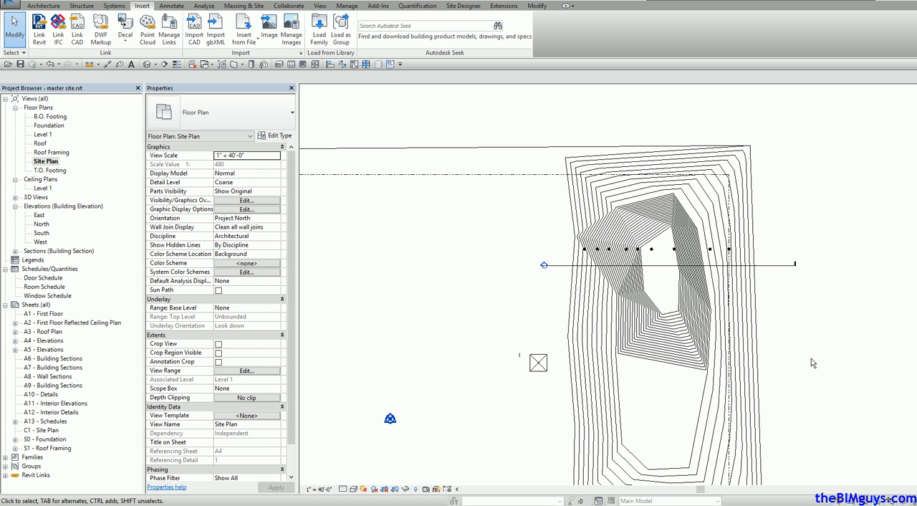
pyautogui.click(541, 363)
pyautogui.moveTo(543, 362); pyautogui.dragTo(558, 245)
pyautogui.click(788, 303)
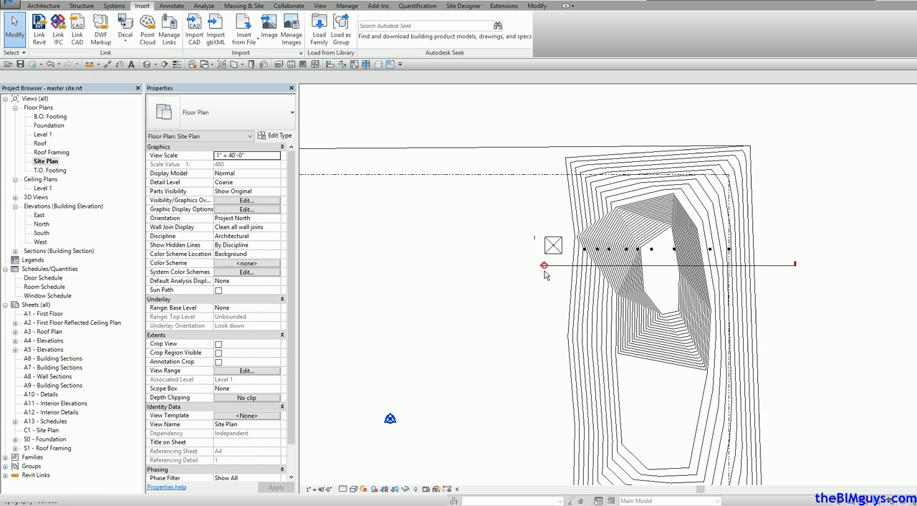
# Step: Open the section view from its marker and nudge the linked building down toward the ground surface
pyautogui.doubleClick(544, 266)
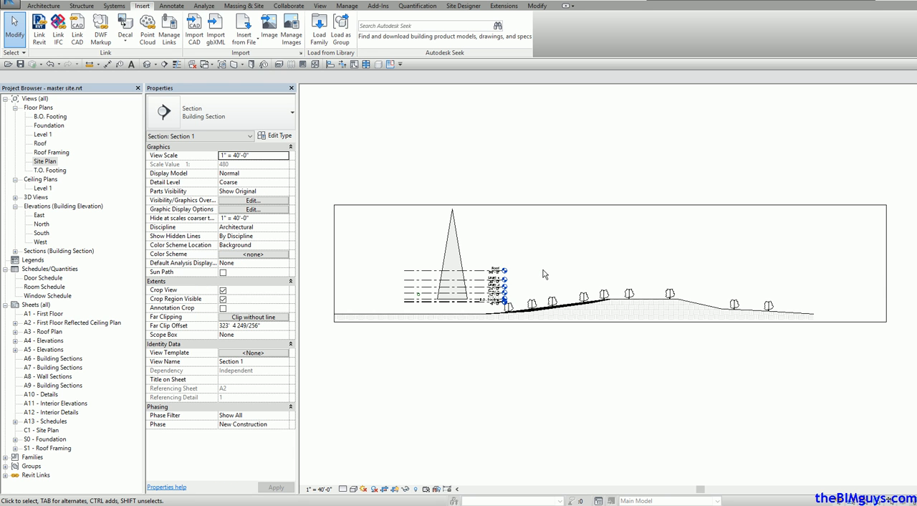
pyautogui.click(460, 262)
pyautogui.press('Down')
pyautogui.press('Down')
pyautogui.press('Down')
pyautogui.press('Down')
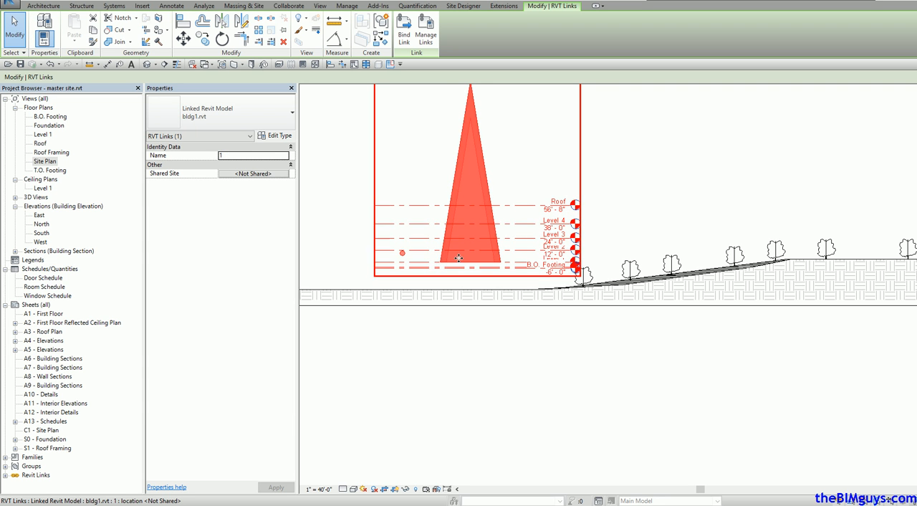
pyautogui.press('Down')
pyautogui.press('Down')
pyautogui.press('Down')
pyautogui.press('Down')
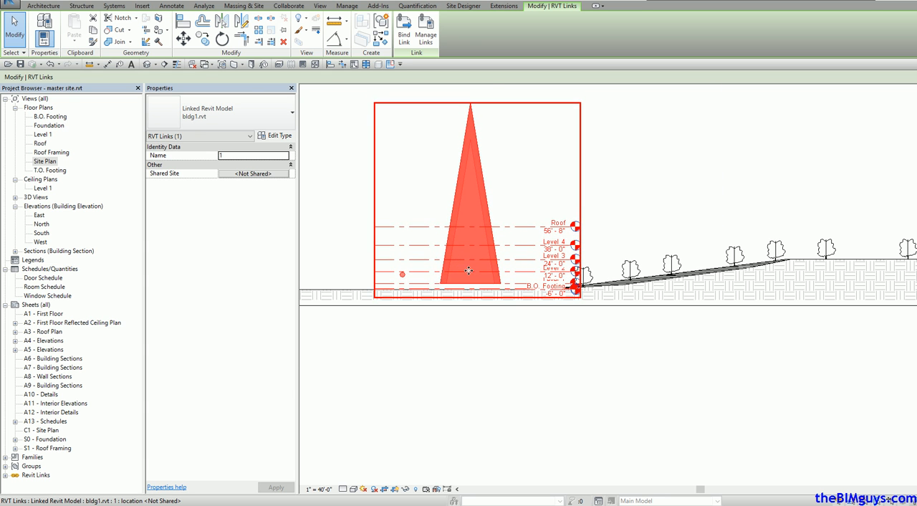
# Step: Move the linked building straight down 6' - 0" with the Move tool so its base sits on the ground surface
pyautogui.scroll(6, 468, 270)
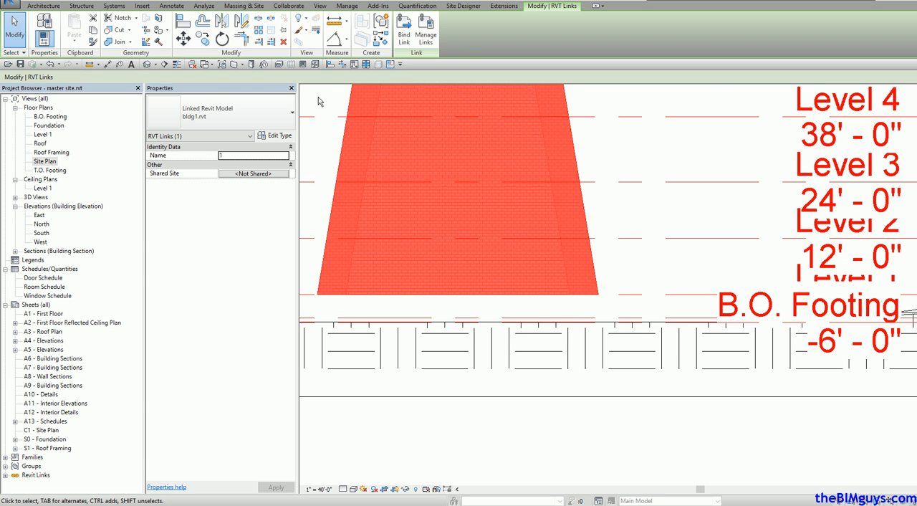
pyautogui.click(183, 38)
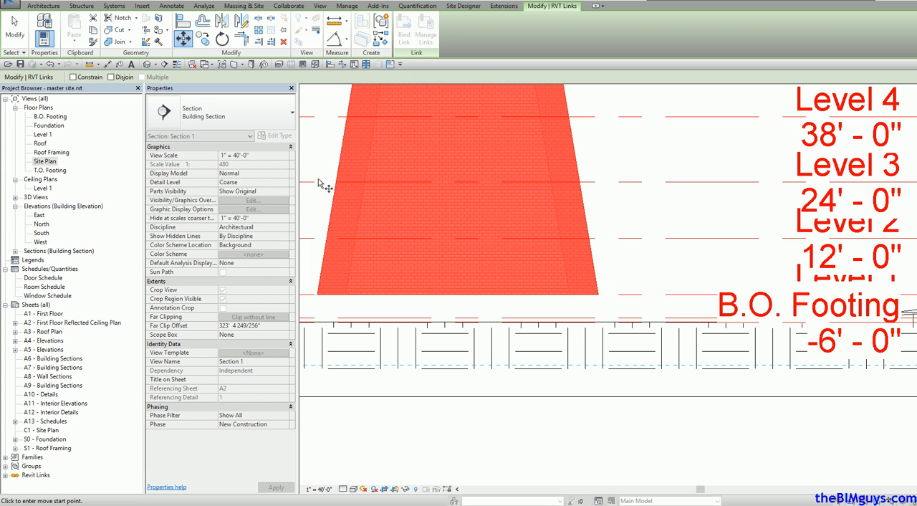
pyautogui.click(367, 293)
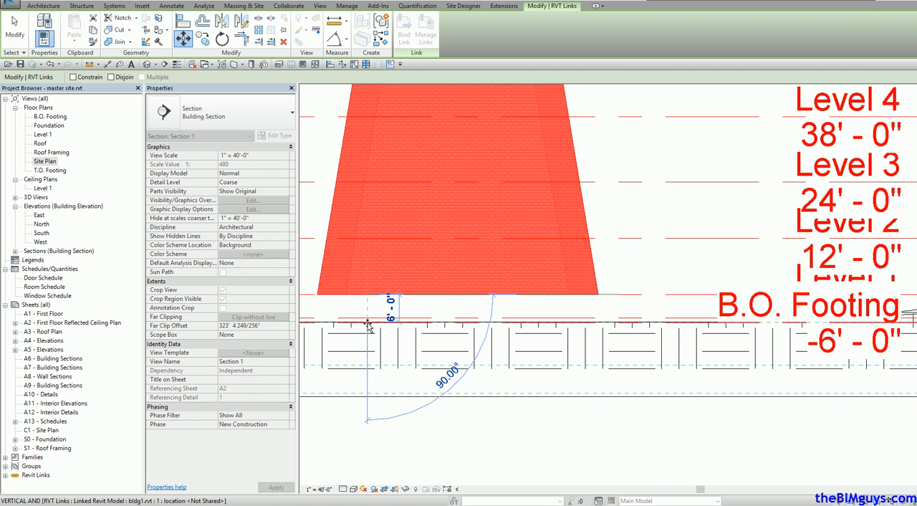
pyautogui.click(367, 322)
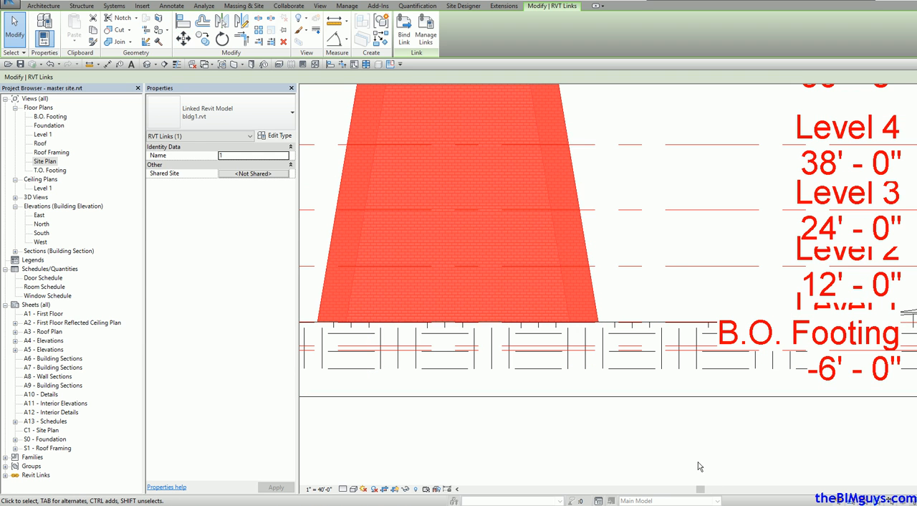
pyautogui.click(701, 462)
# Step: In the default 3D view, copy the linked building to a spot just west of the original
pyautogui.hotkey('ctrl', 'Tab')
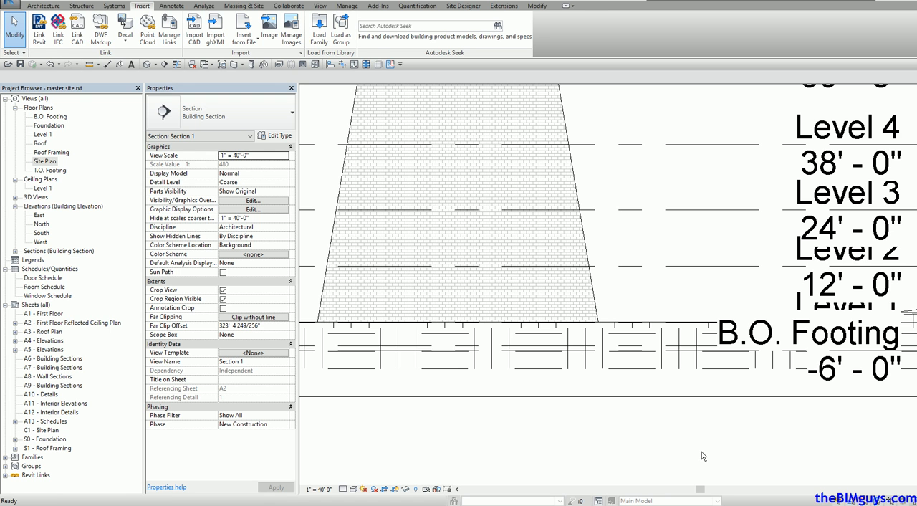
pyautogui.click(682, 450)
pyautogui.moveTo(673, 377); pyautogui.dragTo(703, 251, button='middle')
pyautogui.click(146, 67)
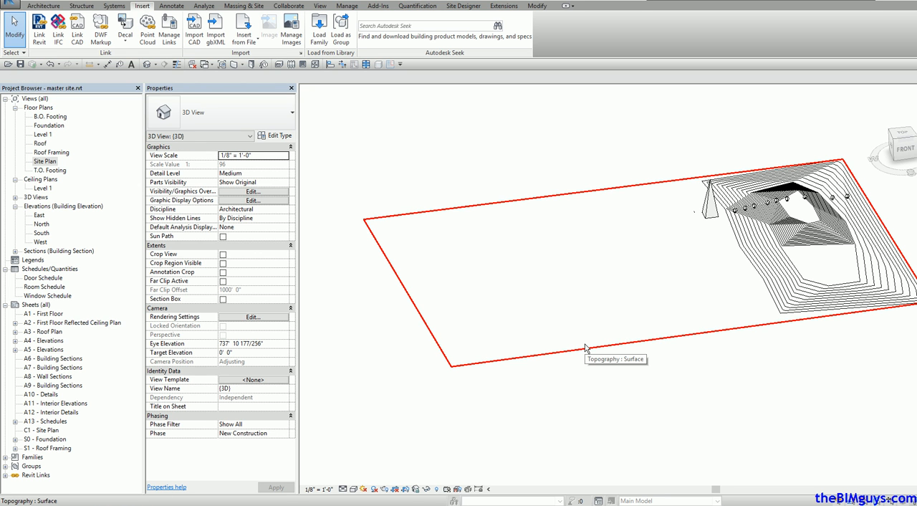
pyautogui.click(709, 213)
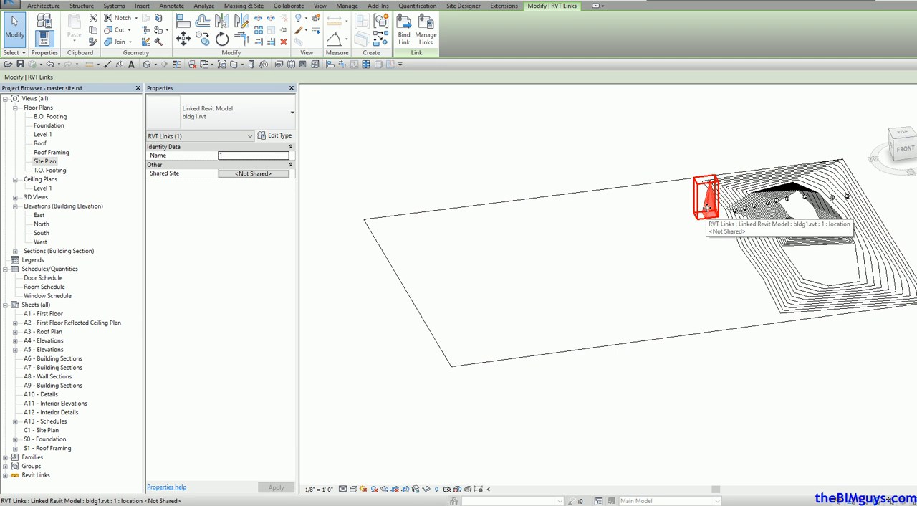
pyautogui.click(204, 41)
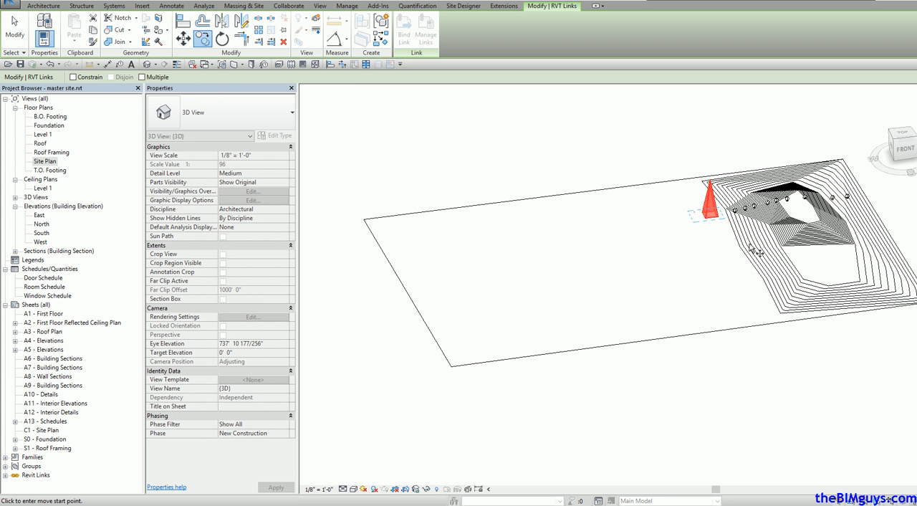
pyautogui.click(713, 242)
pyautogui.click(688, 239)
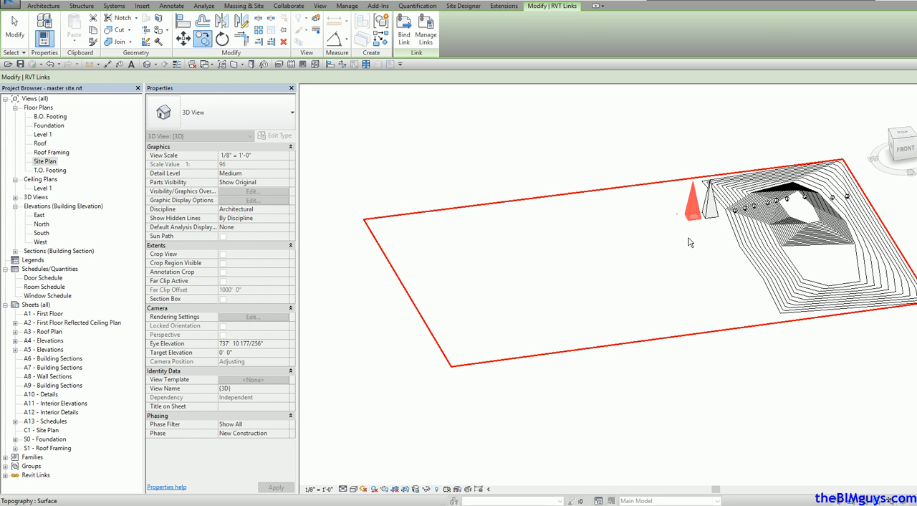
pyautogui.press('Escape')
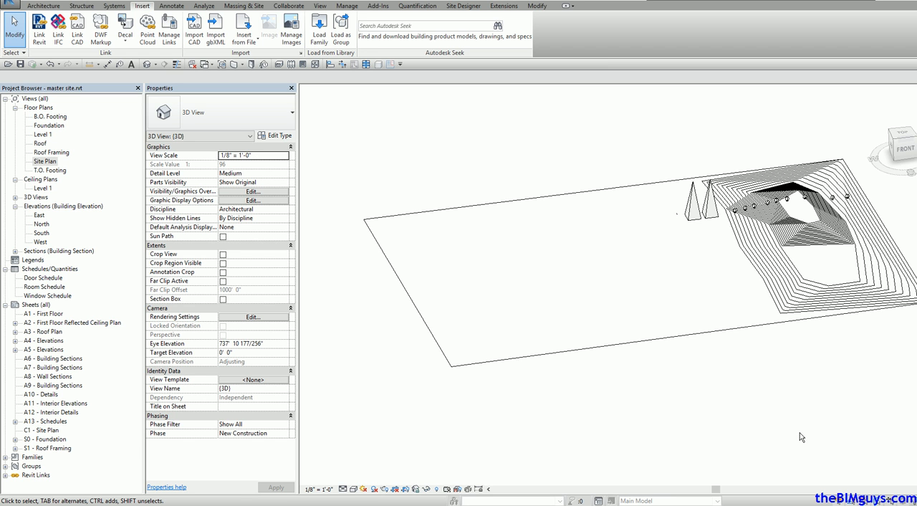
# Step: Move the copied building south, away from the original and west of the hill
pyautogui.click(695, 216)
pyautogui.moveTo(695, 217); pyautogui.dragTo(705, 273)
pyautogui.click(768, 378)
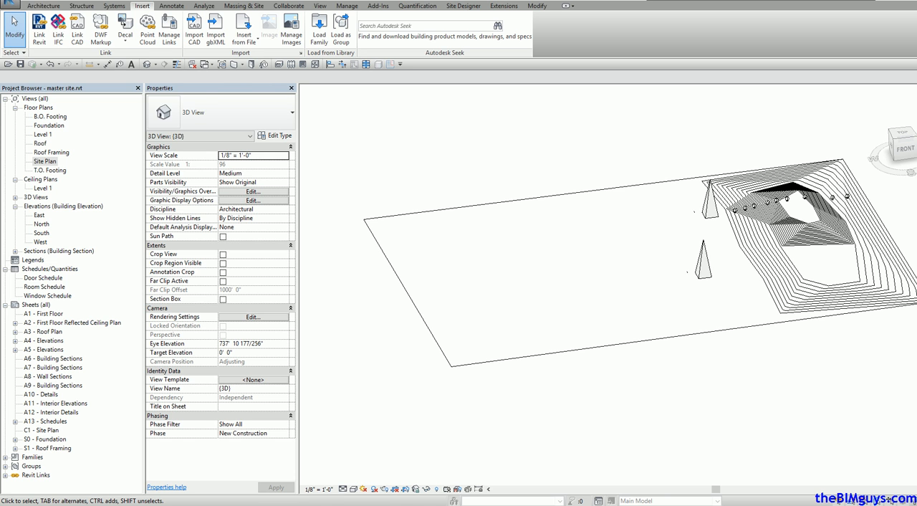
# Step: Save the master site project
pyautogui.click(10, 5)
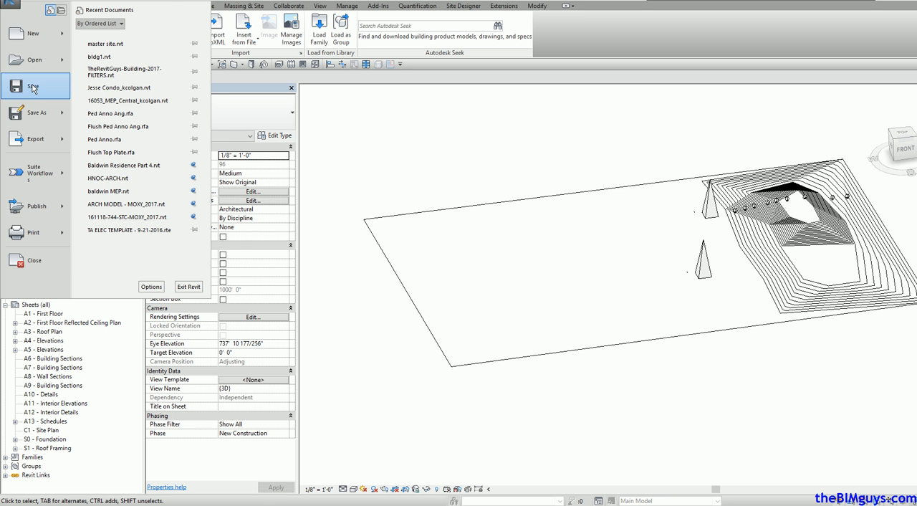